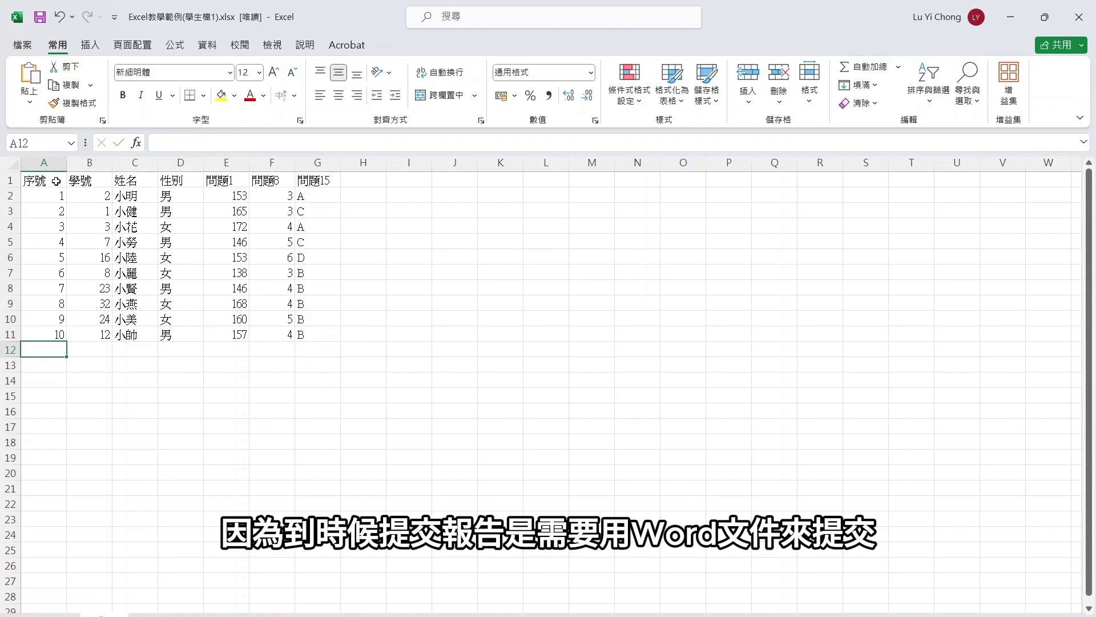
Copy the survey data in A1:G11 and paste it with destination styles below the title in the Word document
left_click_drag(56, 181, 313, 333)
right_click(284, 210)
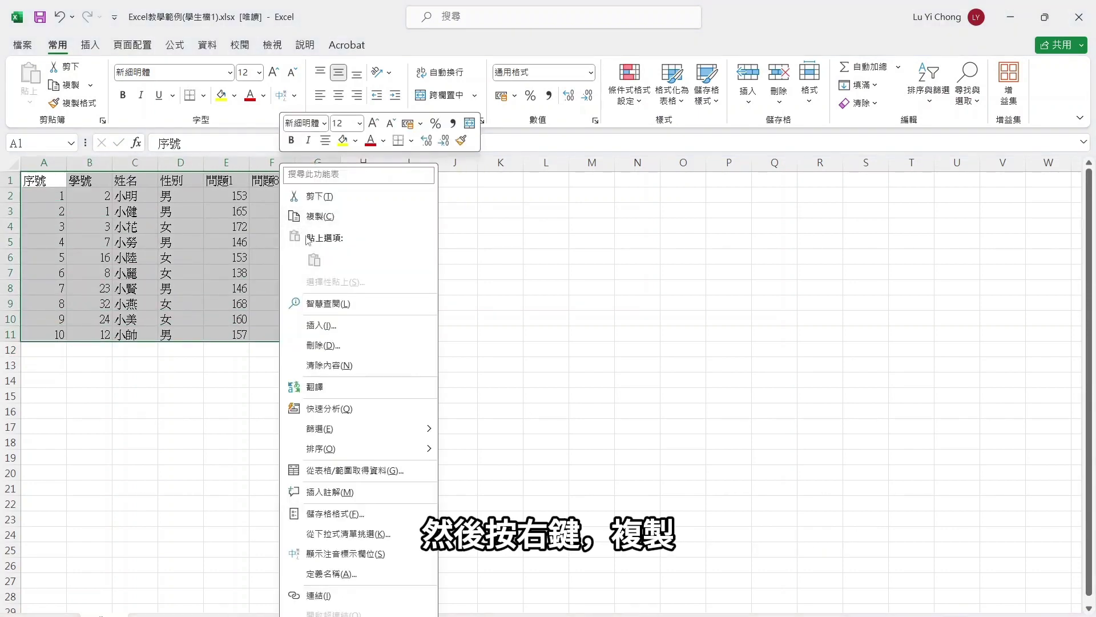
left_click(339, 220)
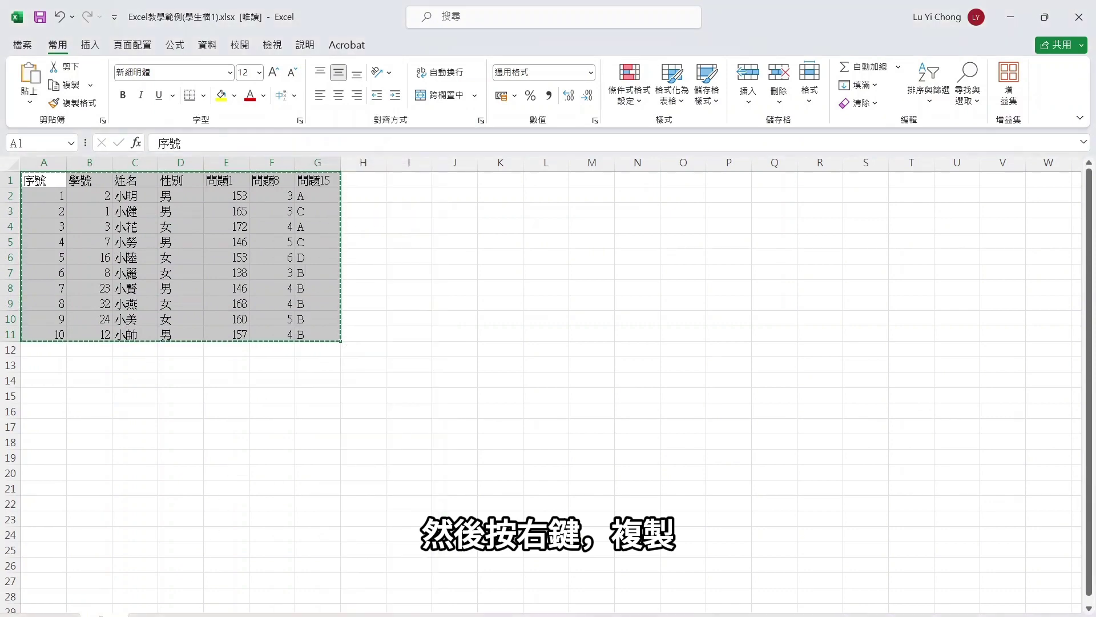
left_click(571, 581)
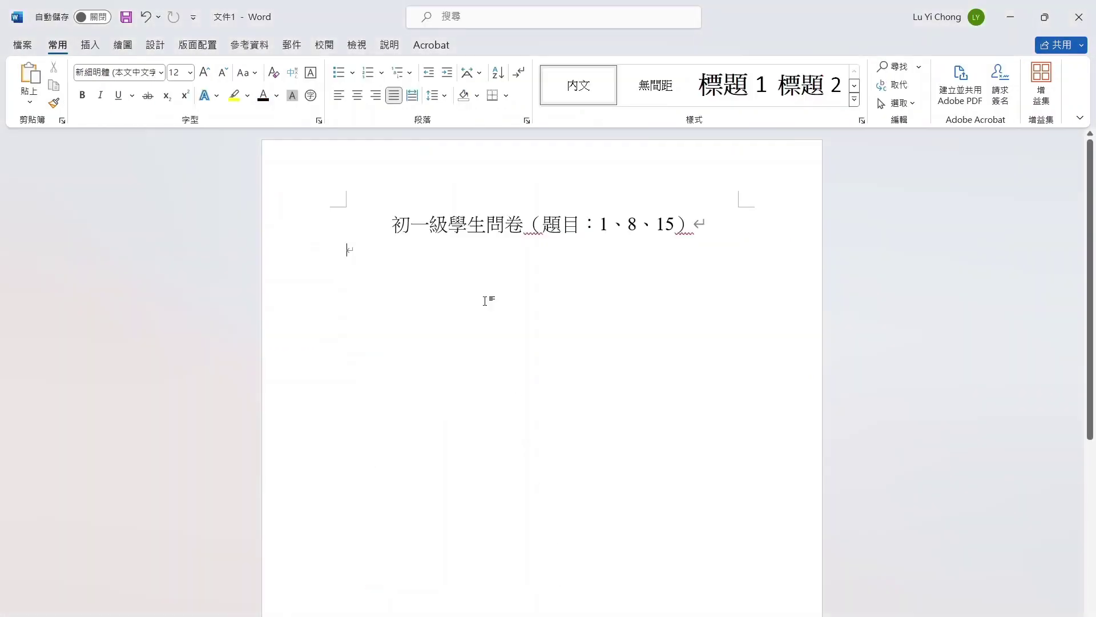
right_click(390, 250)
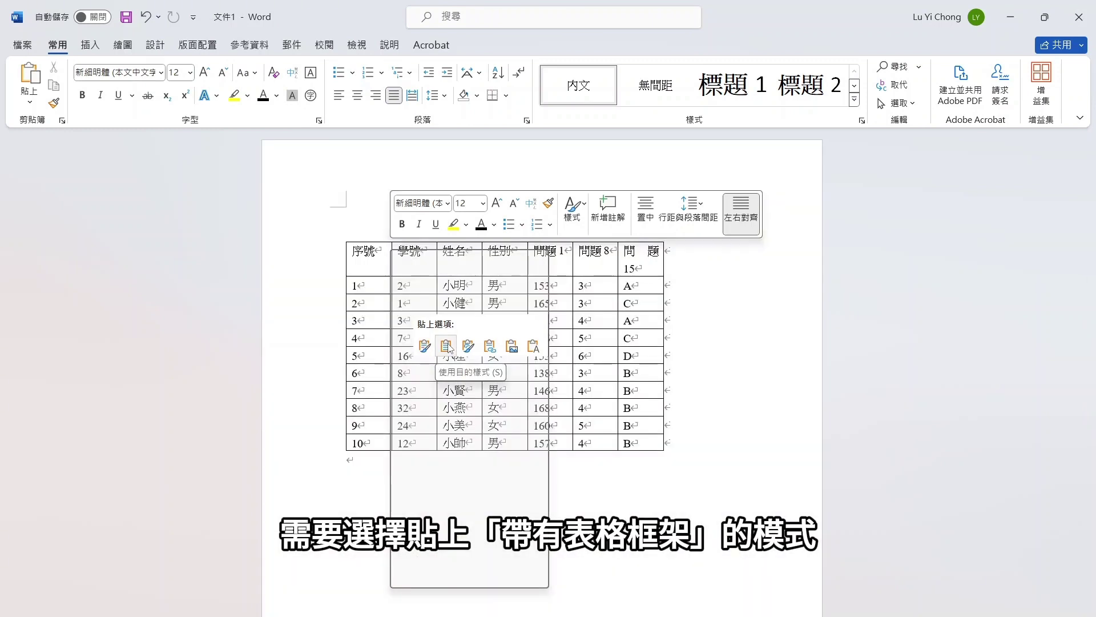
left_click(447, 347)
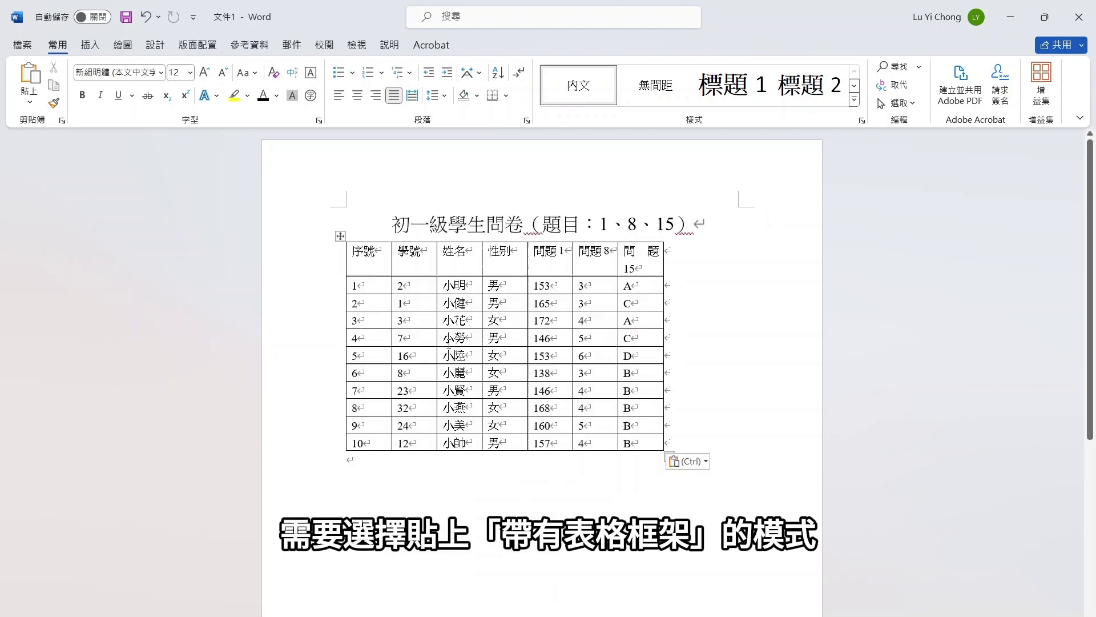
Autofit the whole pasted table to the window width and centre the text in all its cells
left_click(340, 235)
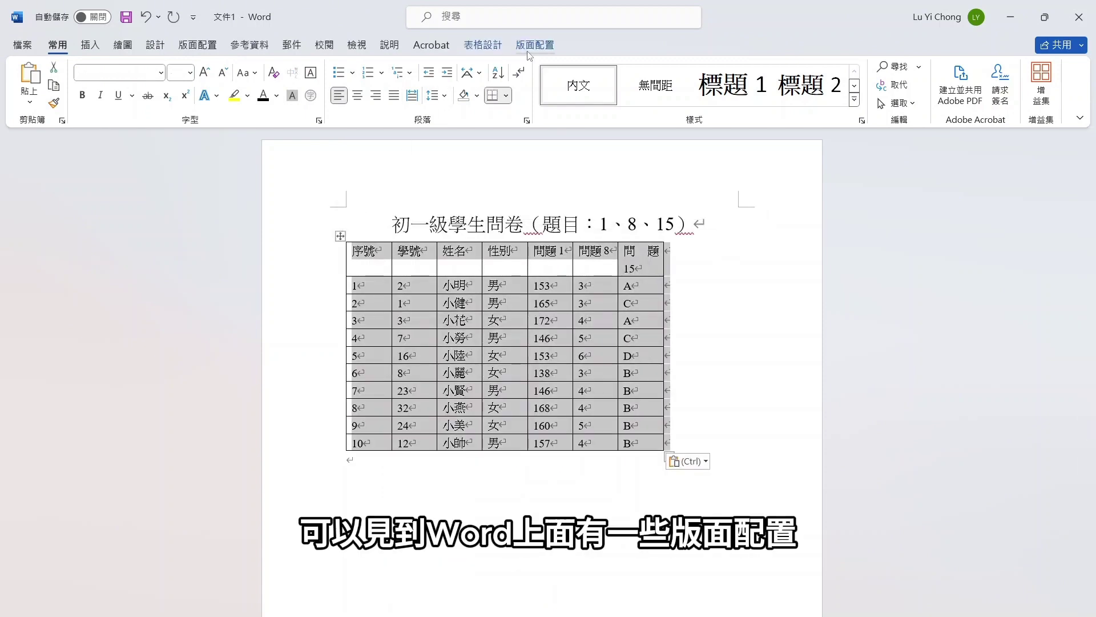
left_click(531, 46)
left_click(512, 86)
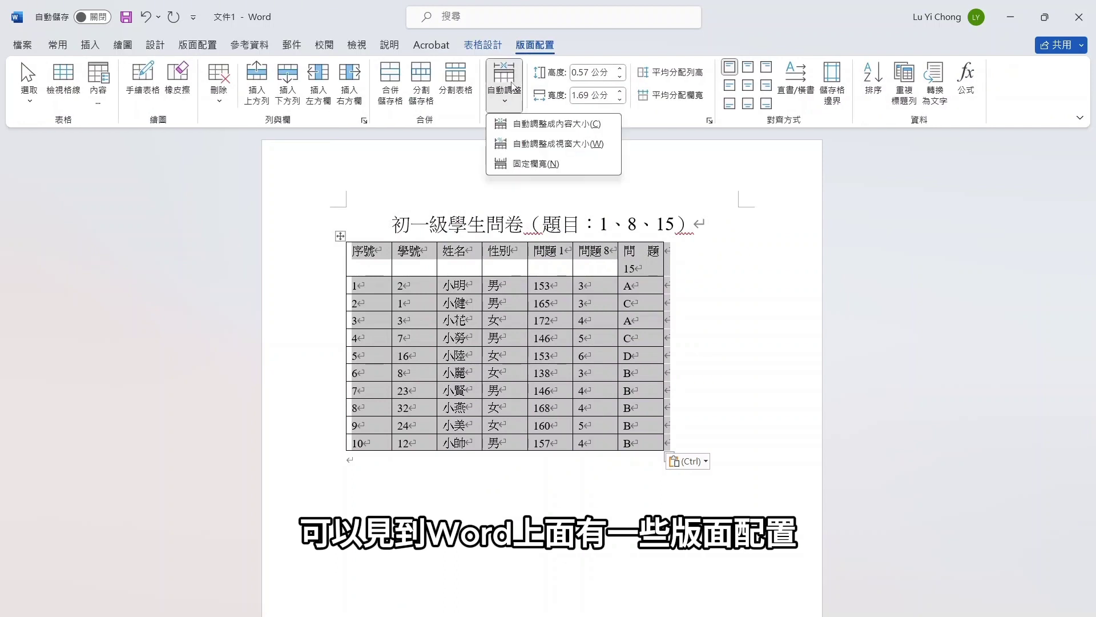
left_click(563, 142)
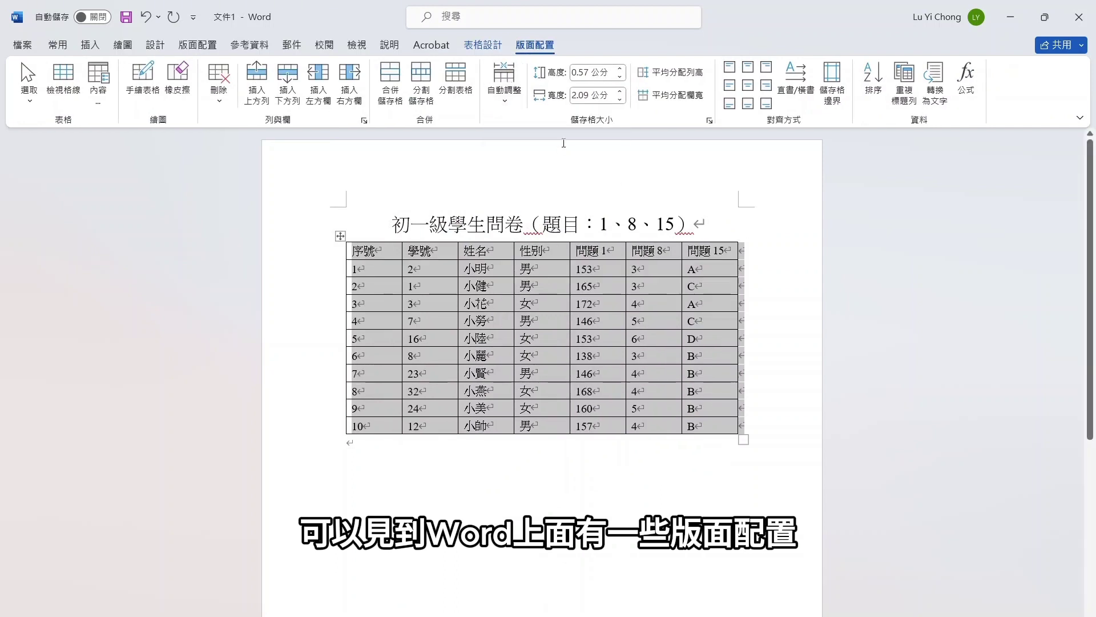
left_click(747, 86)
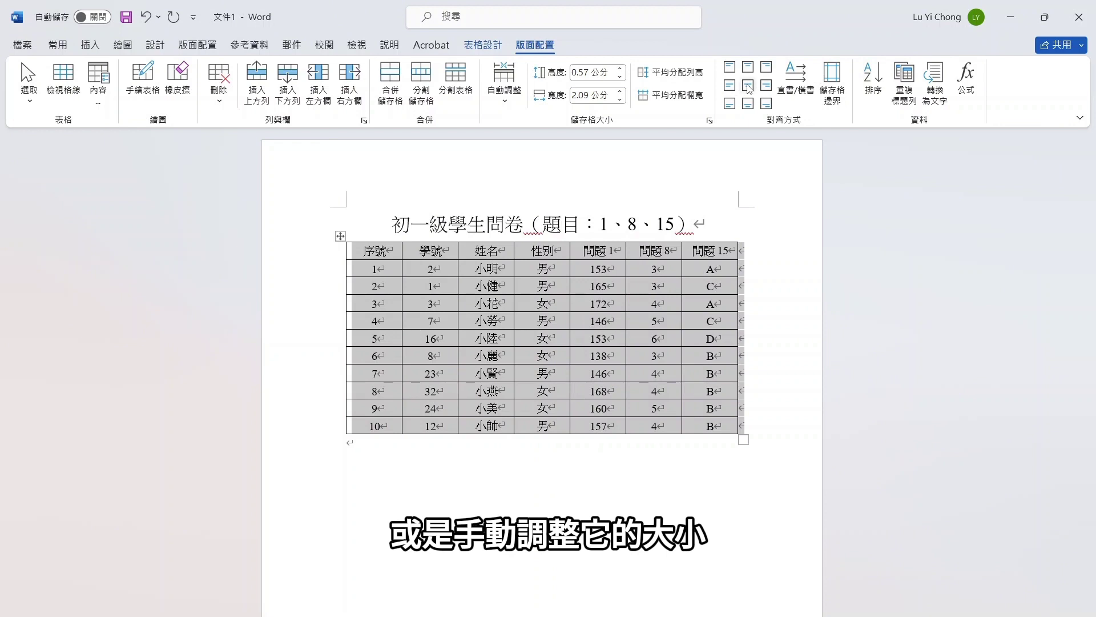
Set the table's row height to 0.6 cm and its column width to 2.1 cm
left_click(621, 68)
left_click(620, 68)
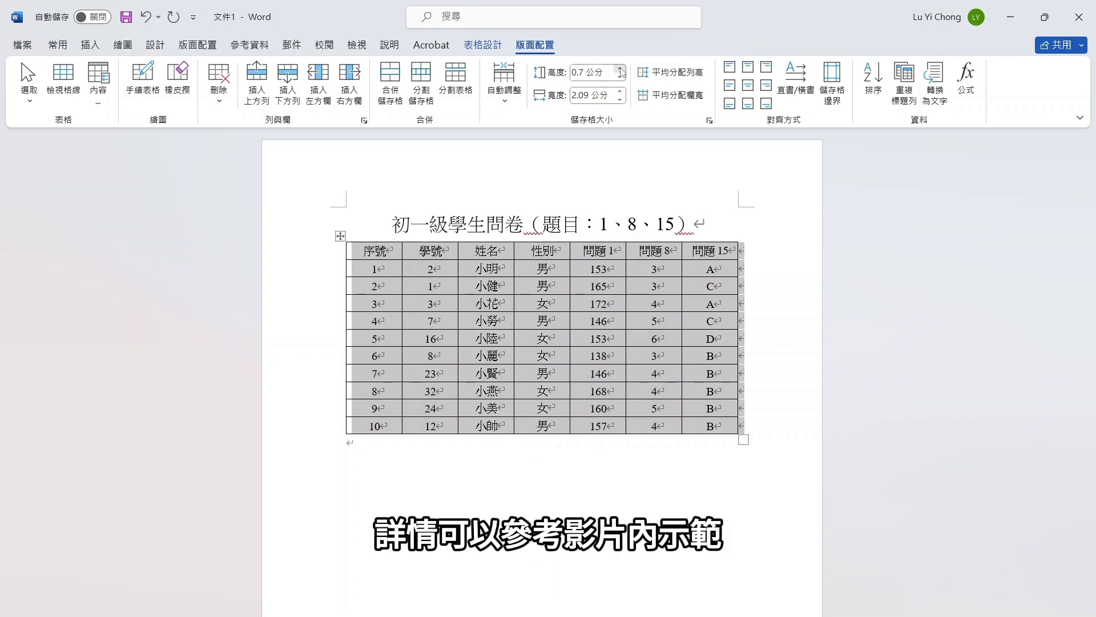
left_click(621, 76)
left_click(620, 92)
left_click(620, 100)
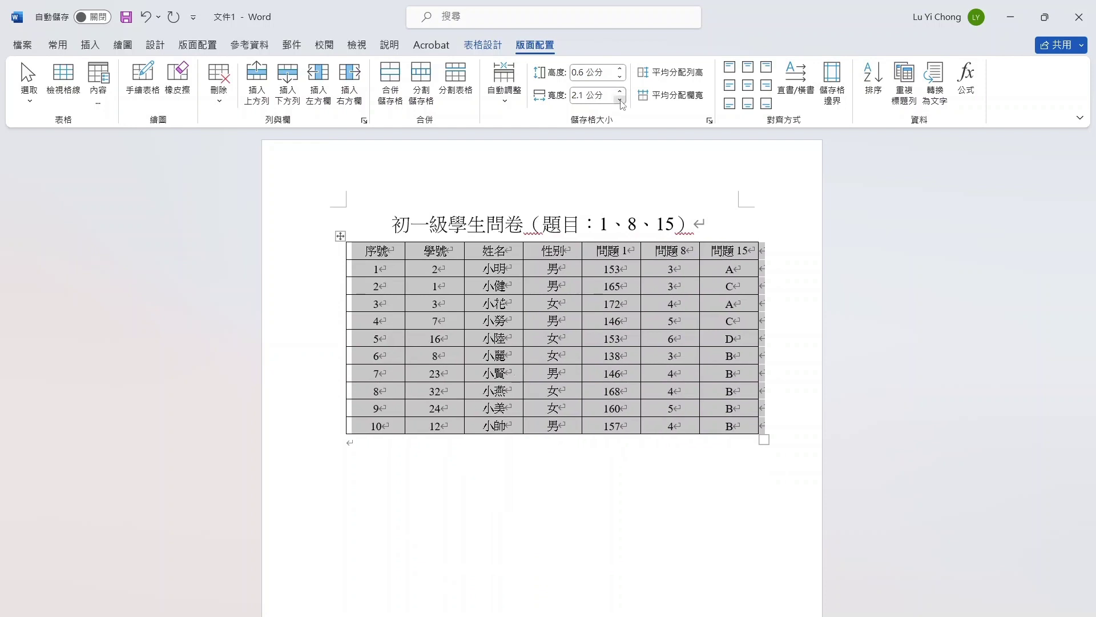
left_click(620, 101)
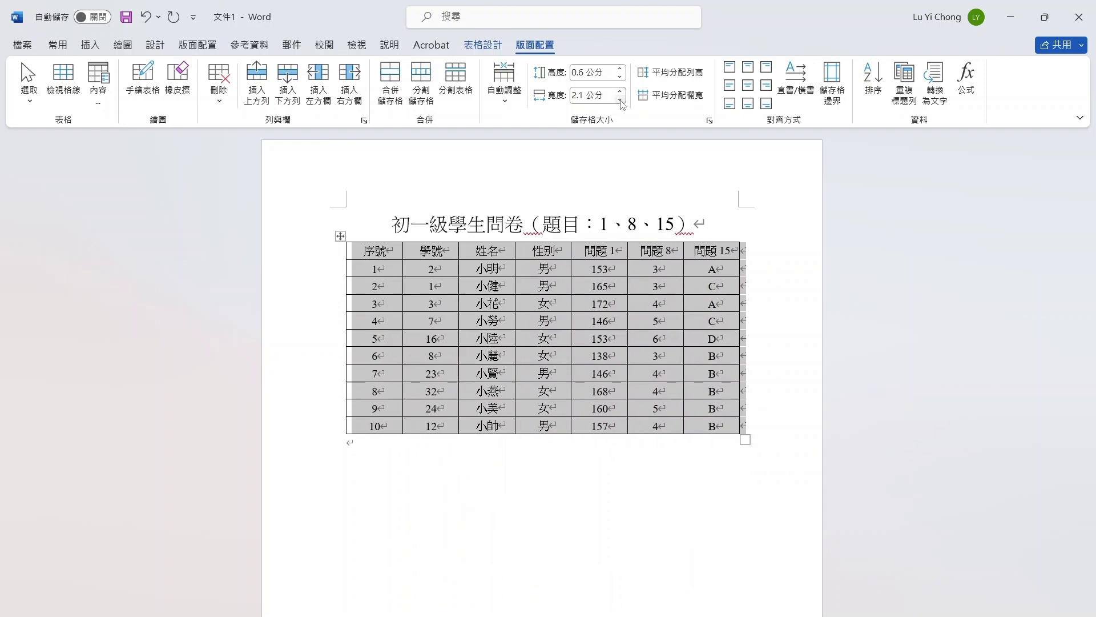
left_click(381, 443)
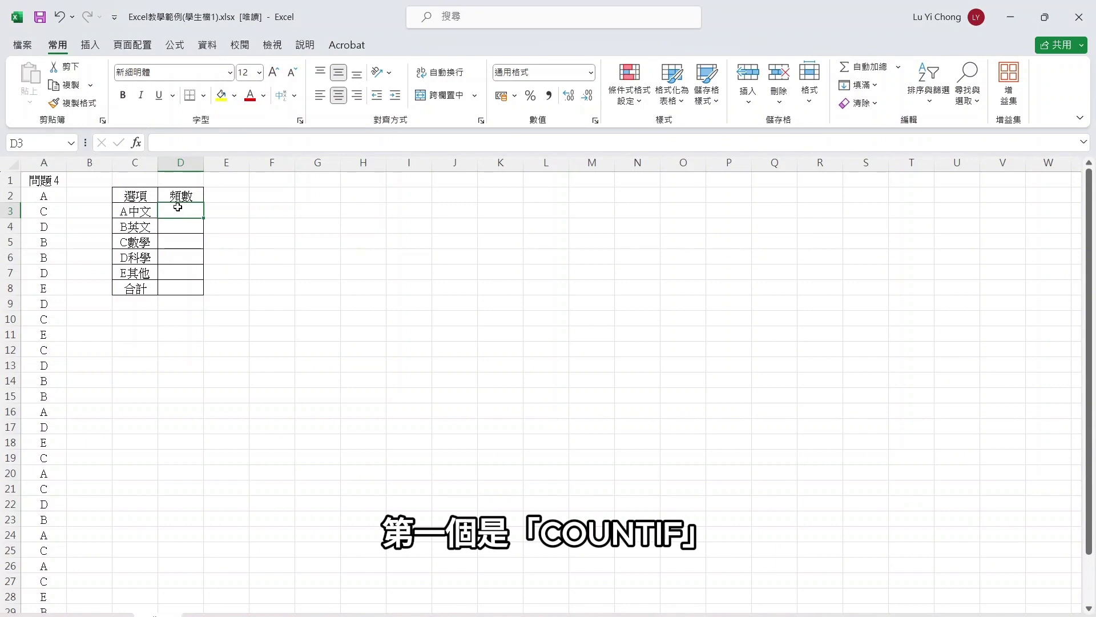
In the Excel workbook, search the functions for countif and insert COUNTIF in D3, the frequency cell for A中文
left_click(138, 143)
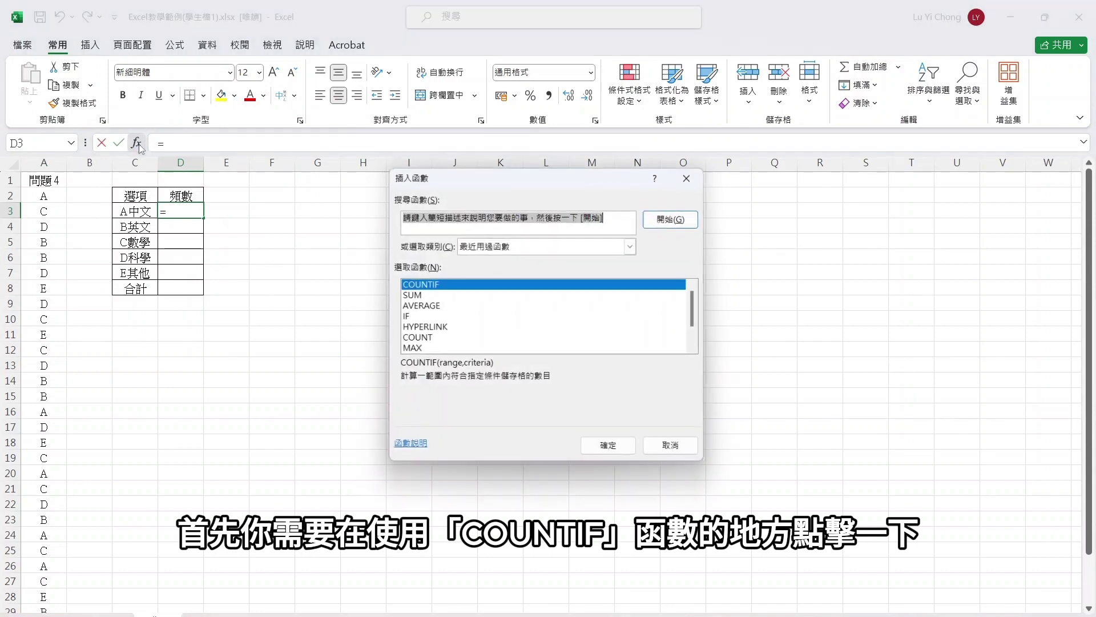
left_click(427, 222)
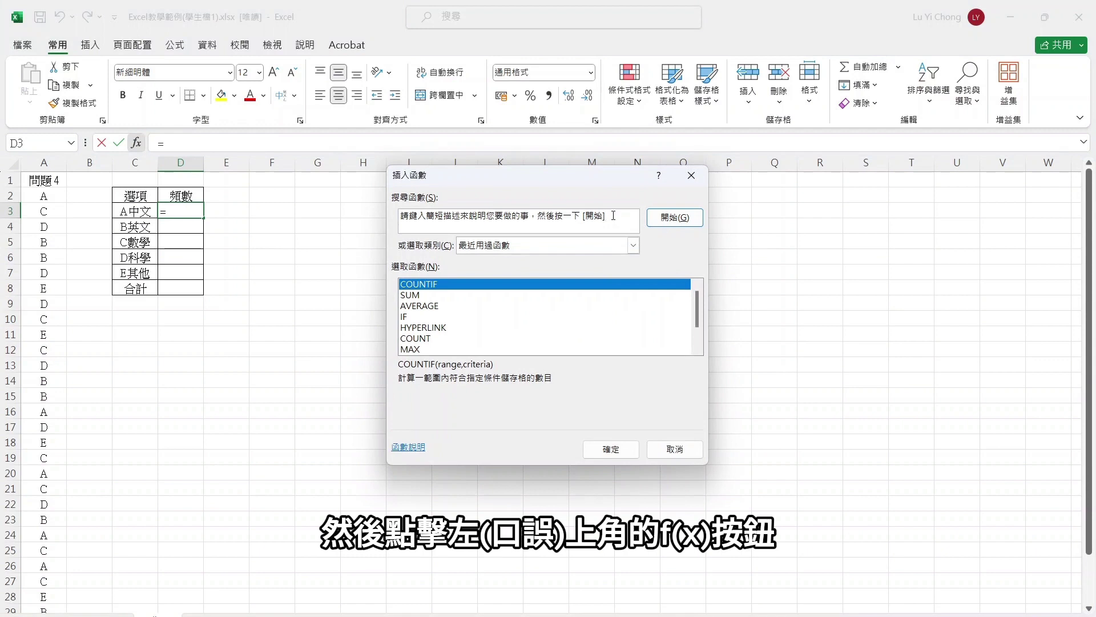
left_click_drag(613, 215, 399, 216)
type("co")
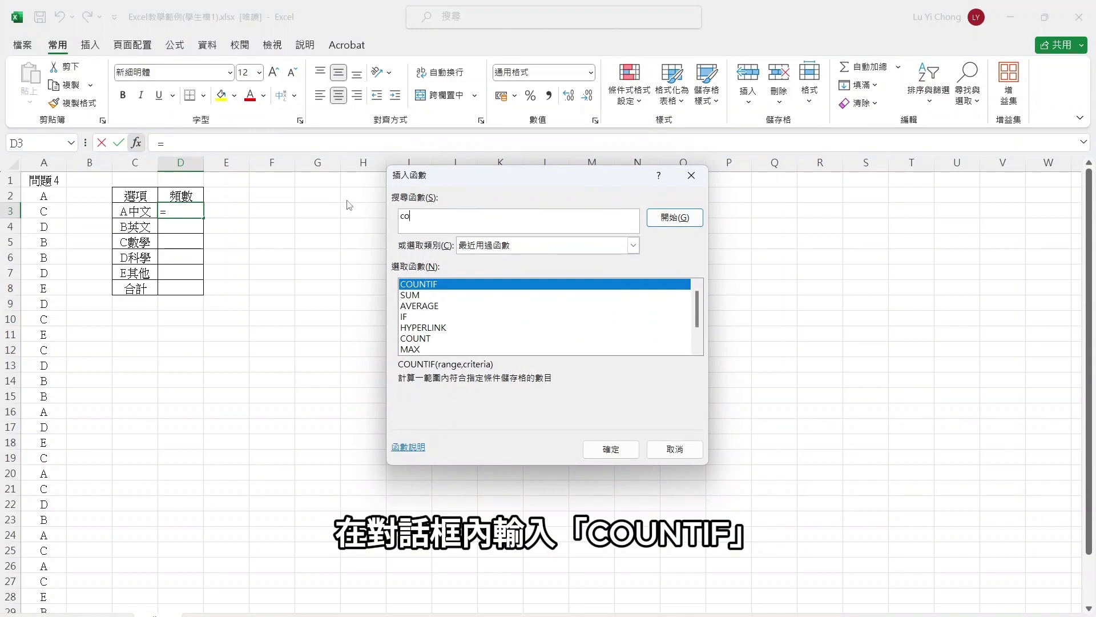
type("untif")
left_click(670, 222)
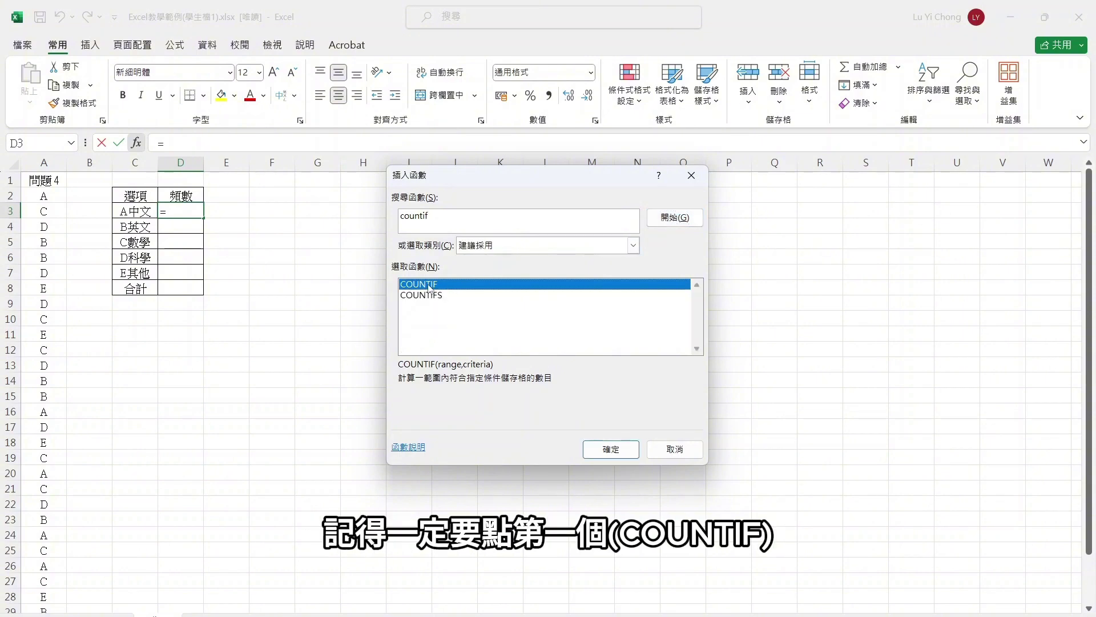
left_click(604, 450)
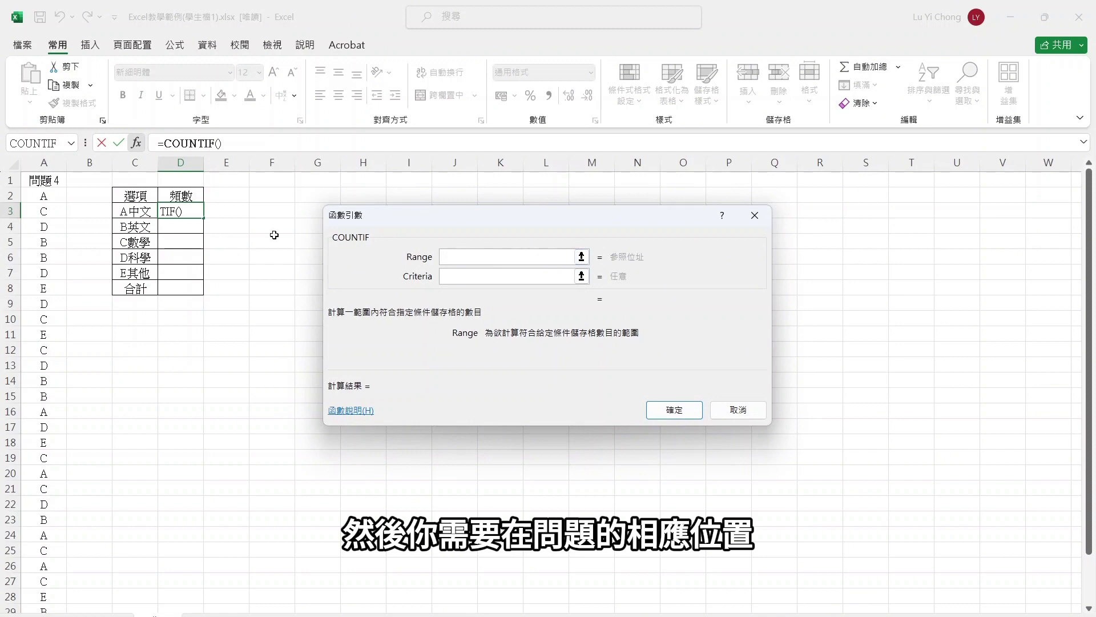
Set the COUNTIF arguments to range A2:A31 and criteria A
left_click_drag(44, 199, 43, 601)
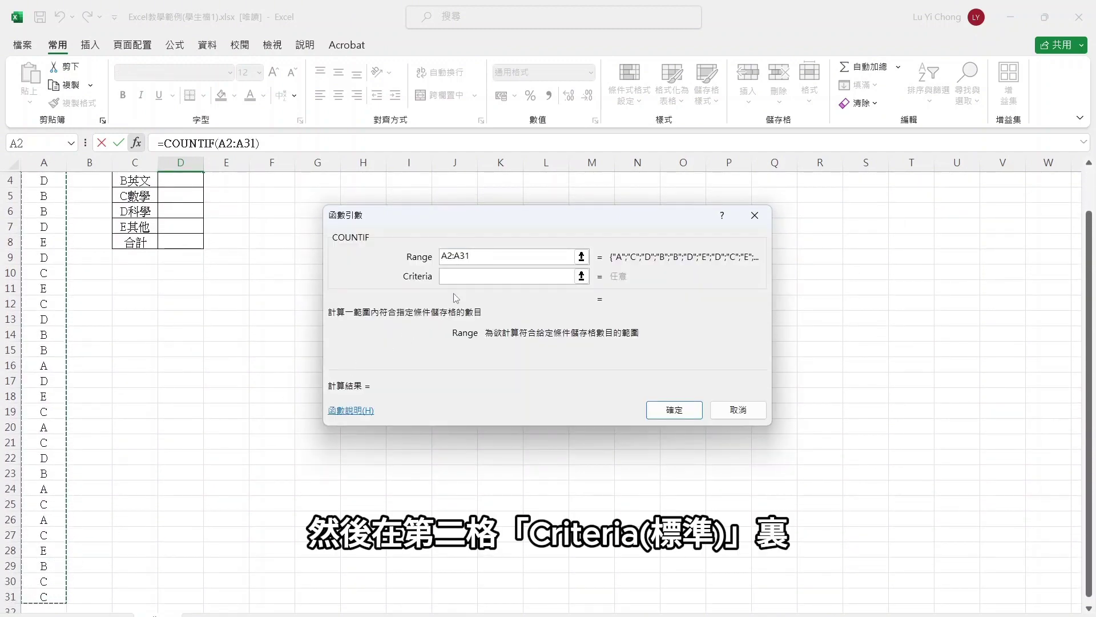
left_click(466, 279)
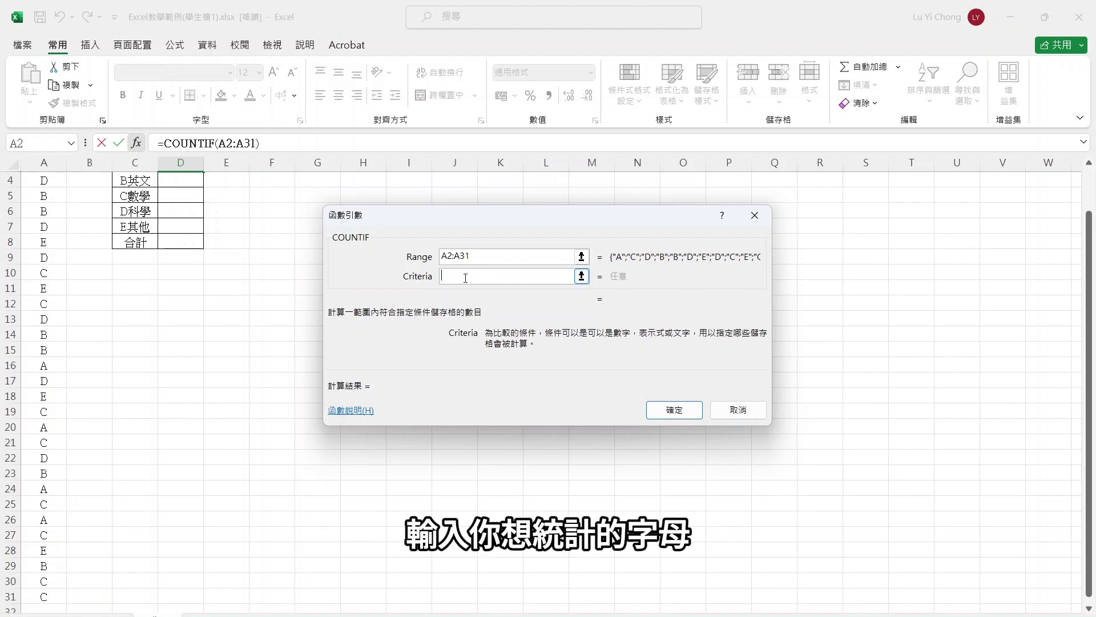
type("A")
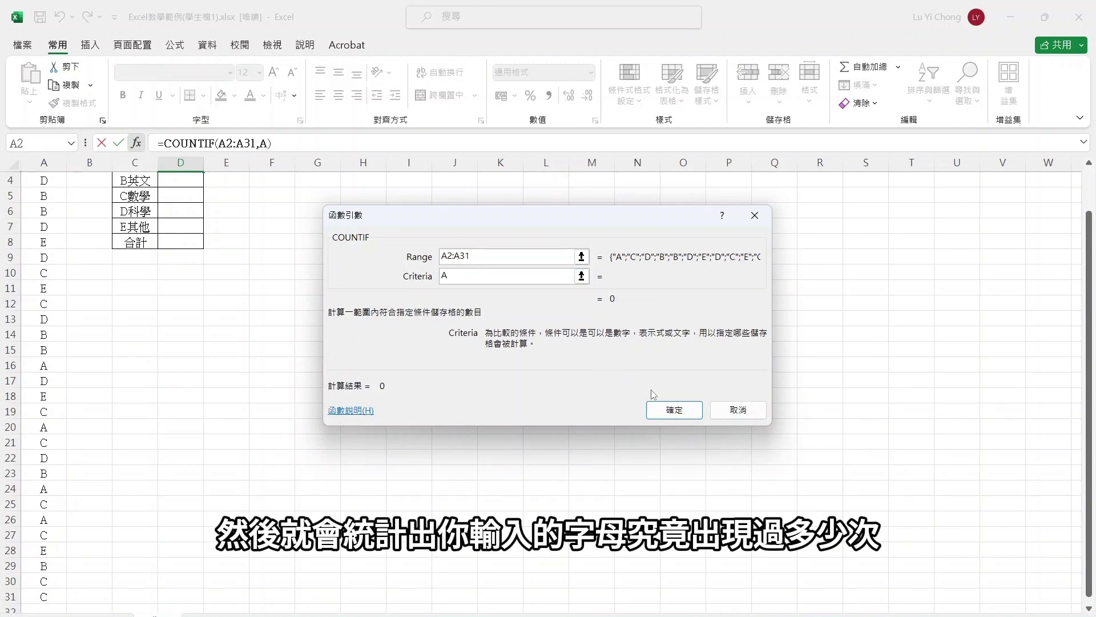
left_click(664, 410)
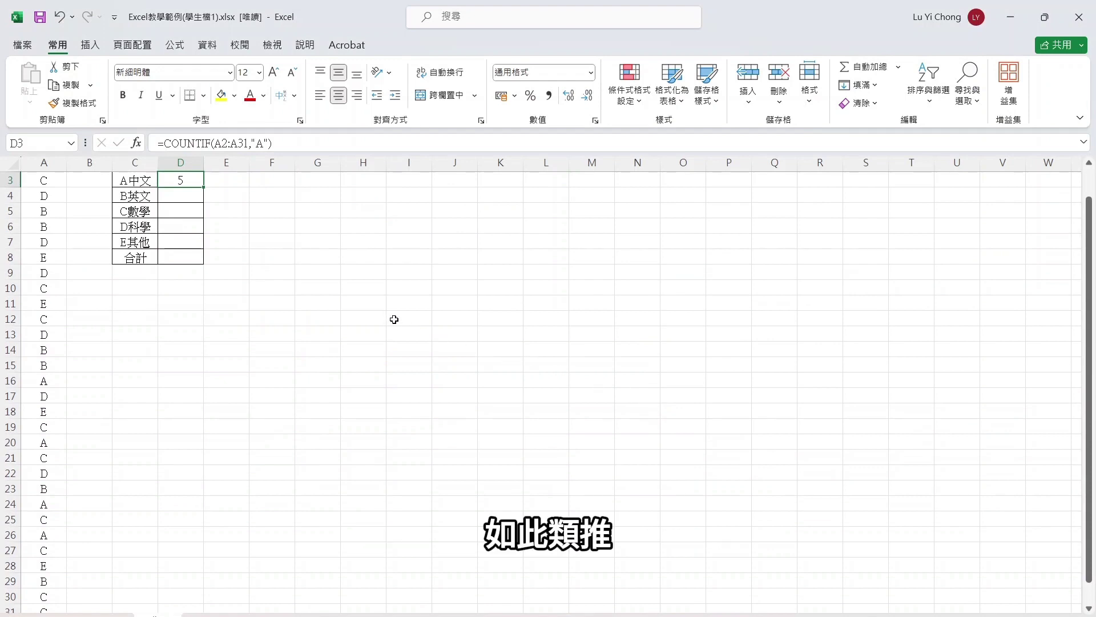
Insert a COUNTIF function in D4 for B英文, with range A2:A31 and criteria B
left_click(178, 195)
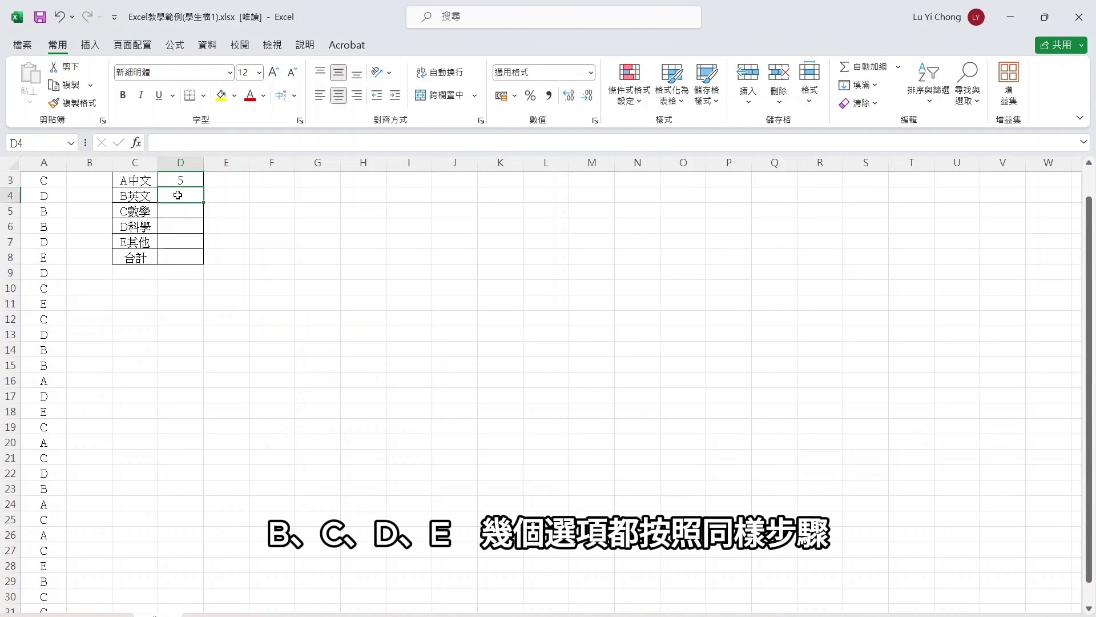
left_click(136, 142)
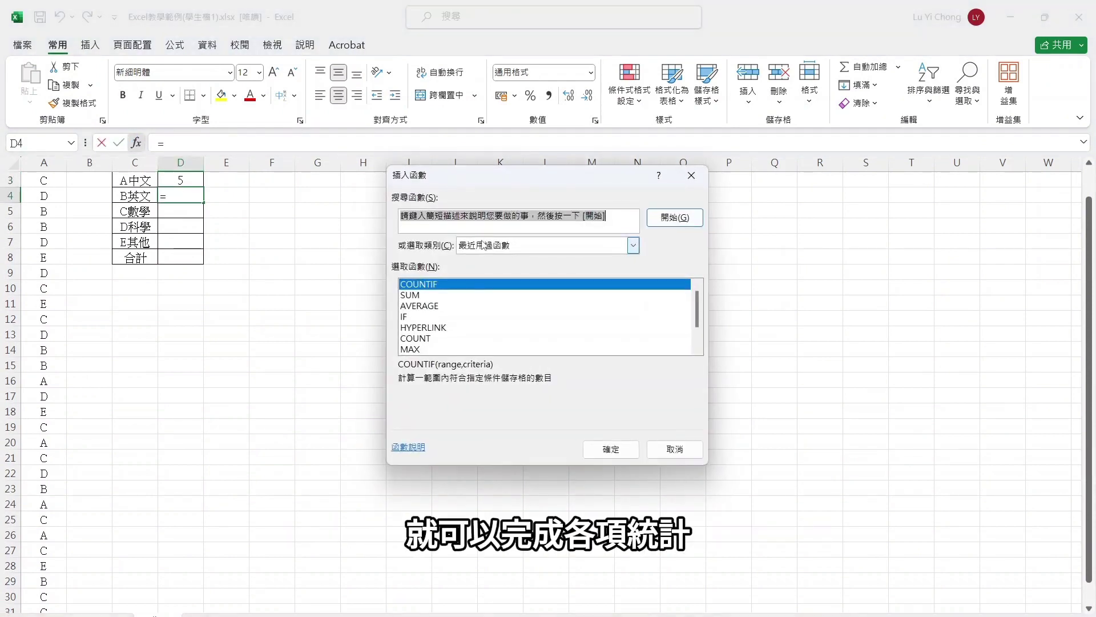
left_click(588, 445)
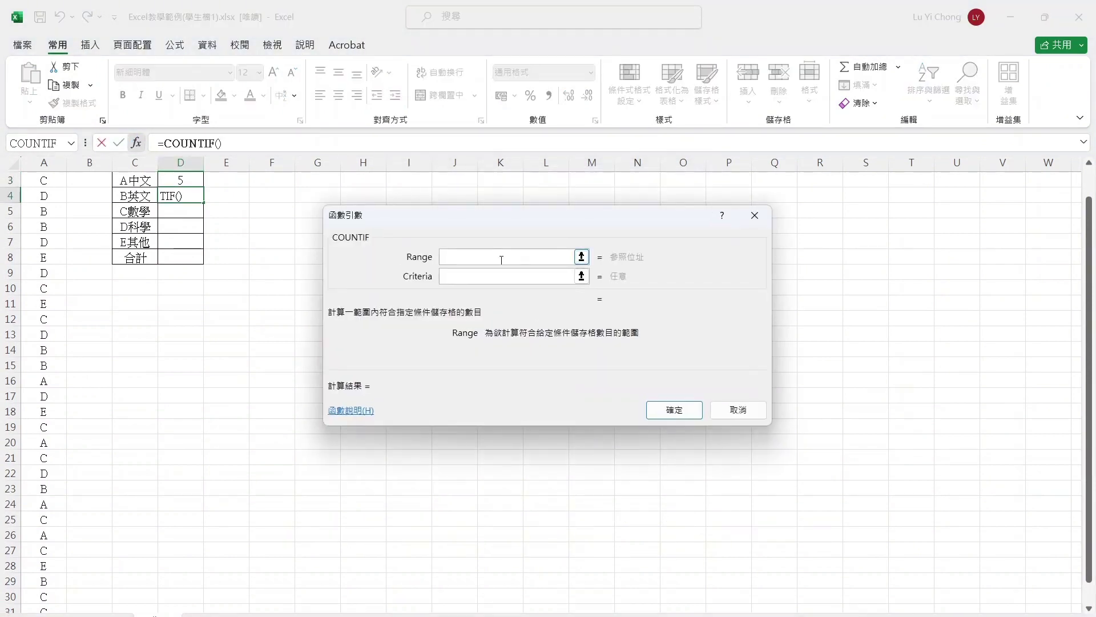
left_click_drag(43, 180, 44, 581)
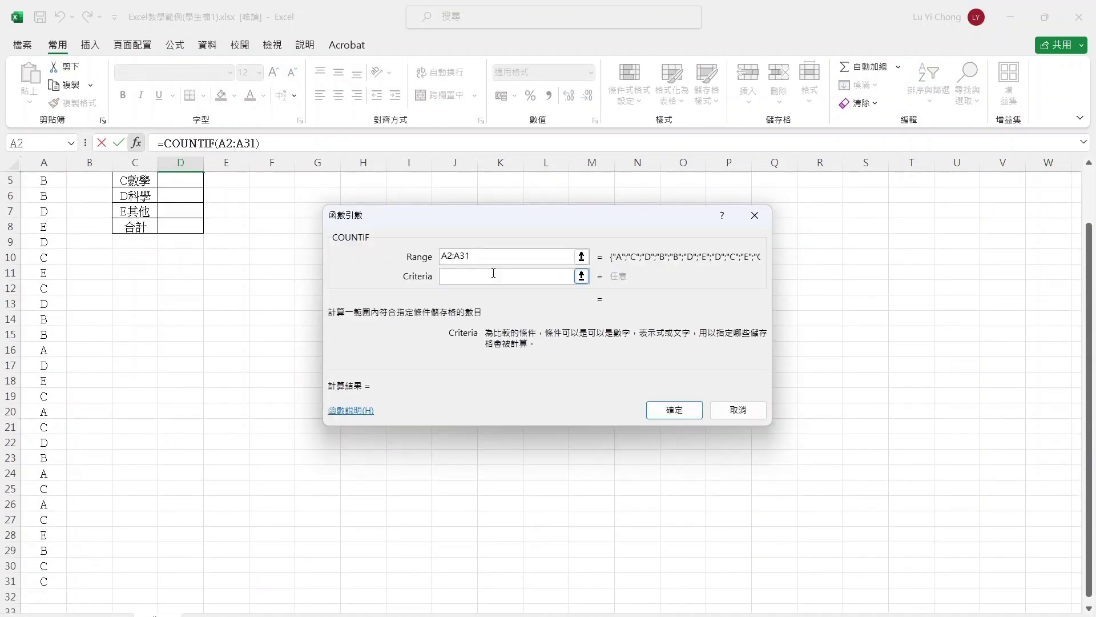
type("B")
key("Return")
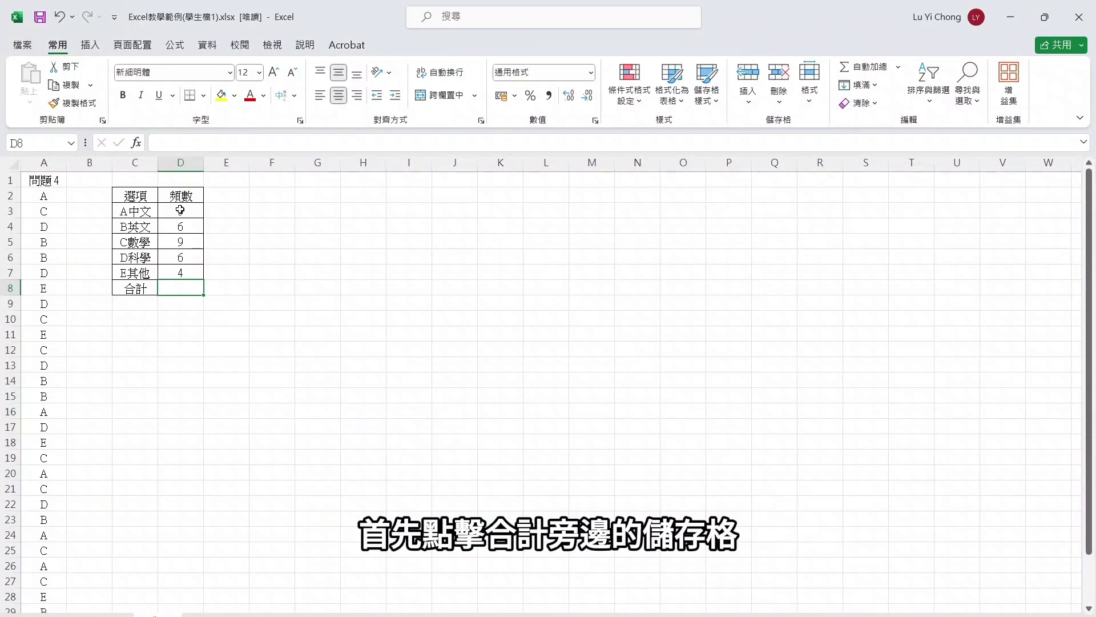
Search for the SUM function and insert it in the 合計 cell D8 to add up D3:D7
left_click(139, 145)
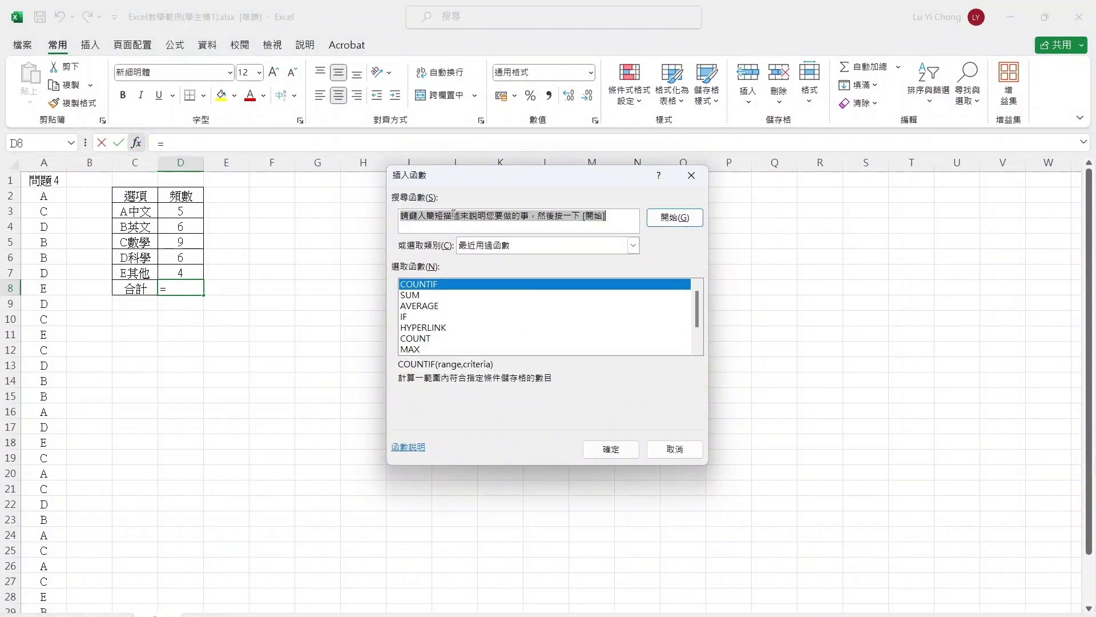
type("sum")
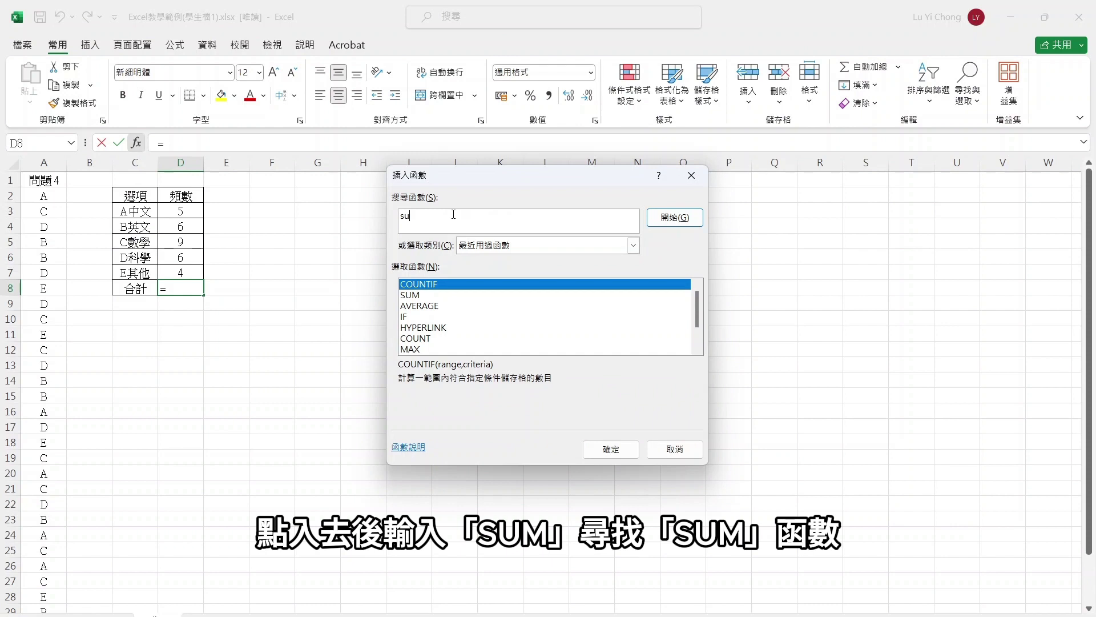
left_click(674, 217)
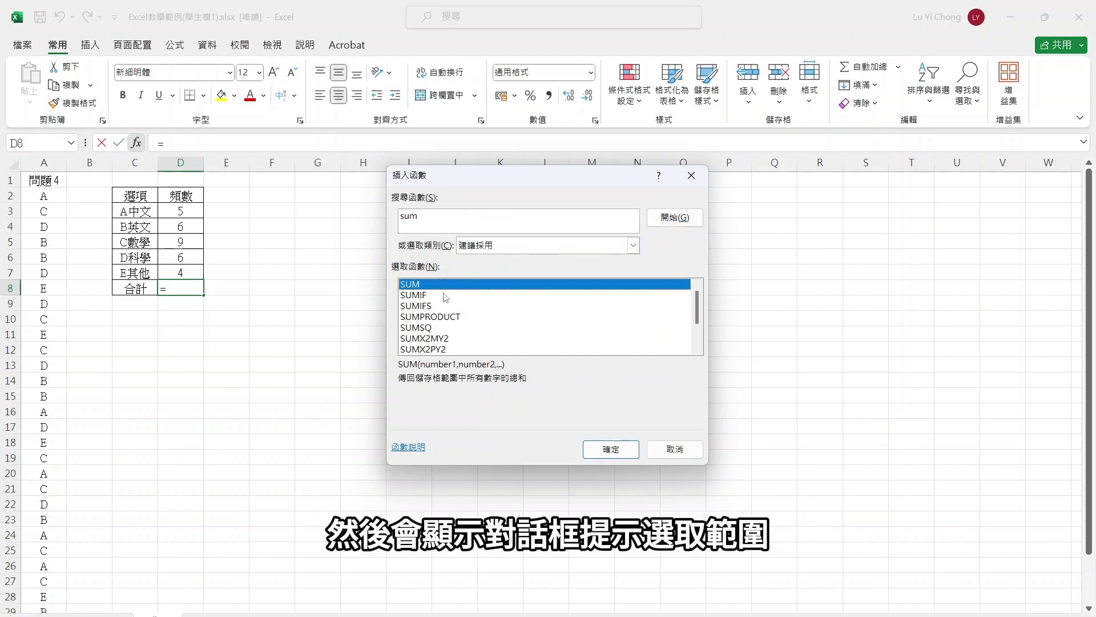
left_click(611, 449)
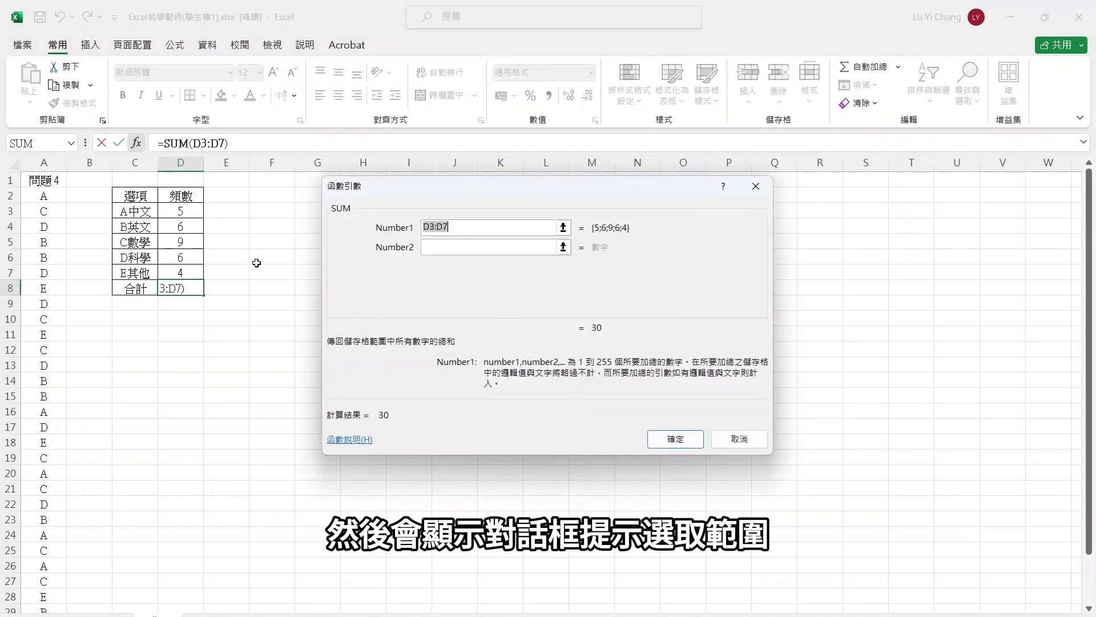
left_click_drag(185, 210, 191, 275)
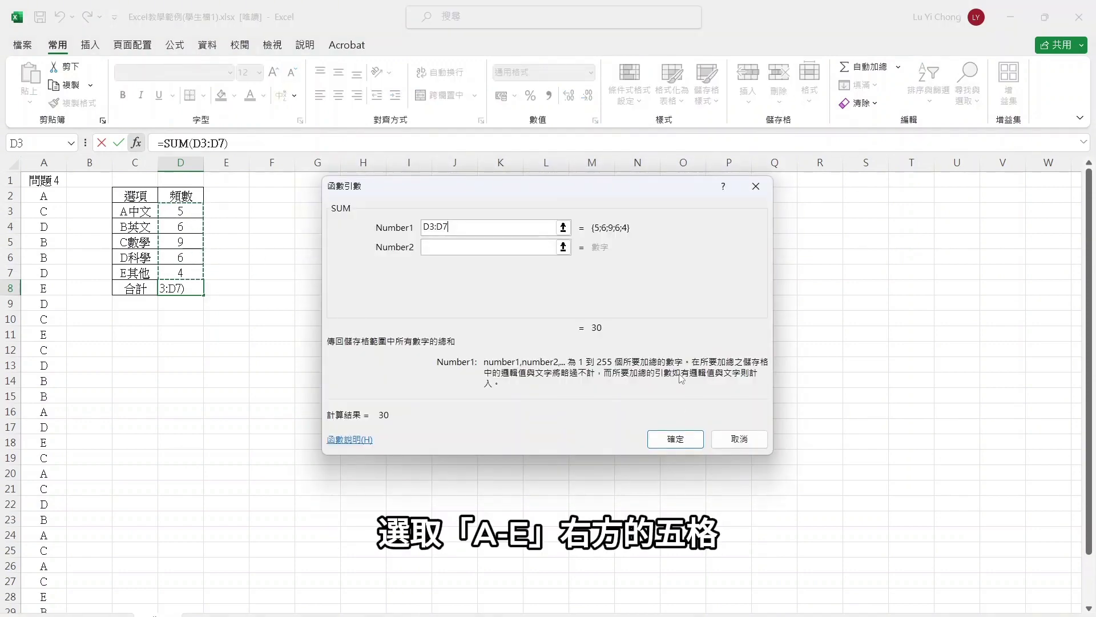
left_click(676, 437)
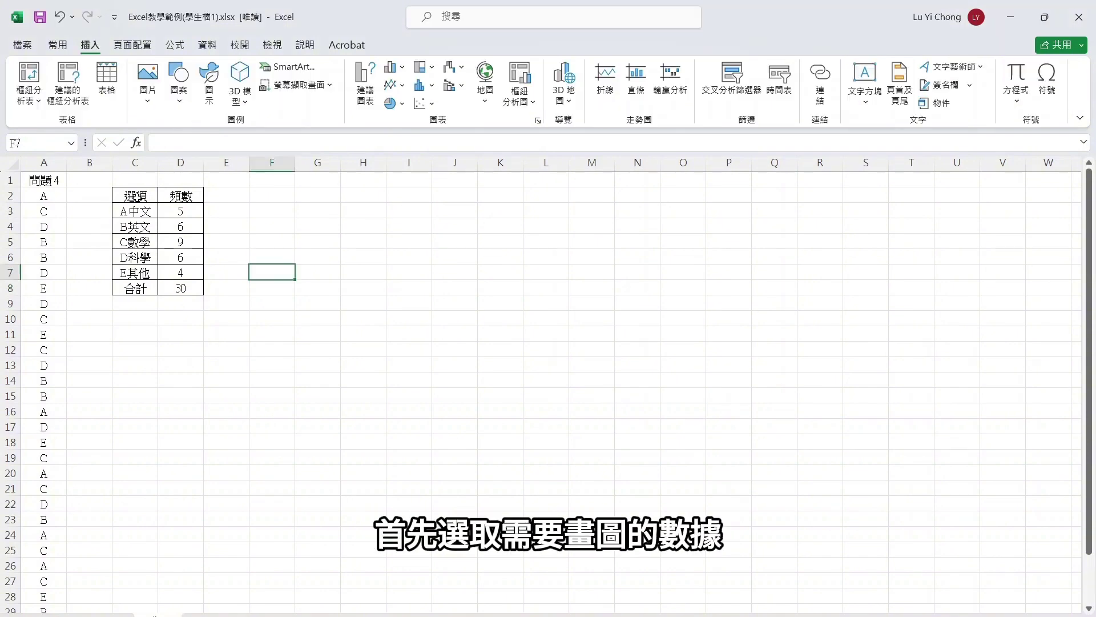
Insert a 2-D clustered column chart from C2:D7, leaving out the 合計 row, and place it beside the frequency table
left_click_drag(135, 195, 181, 286)
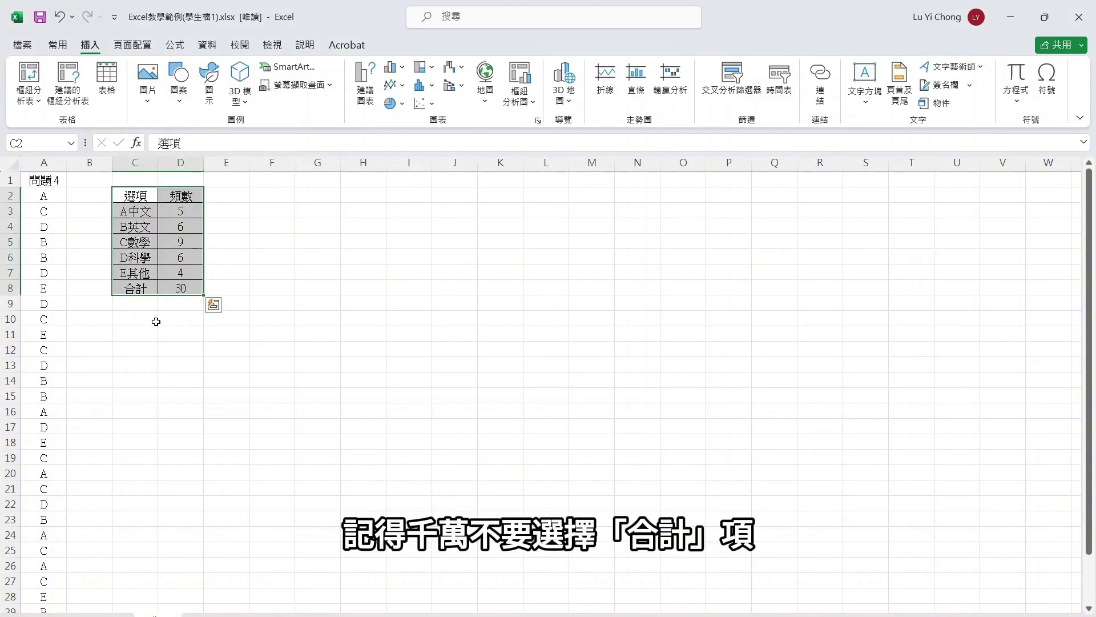
left_click_drag(136, 195, 181, 273)
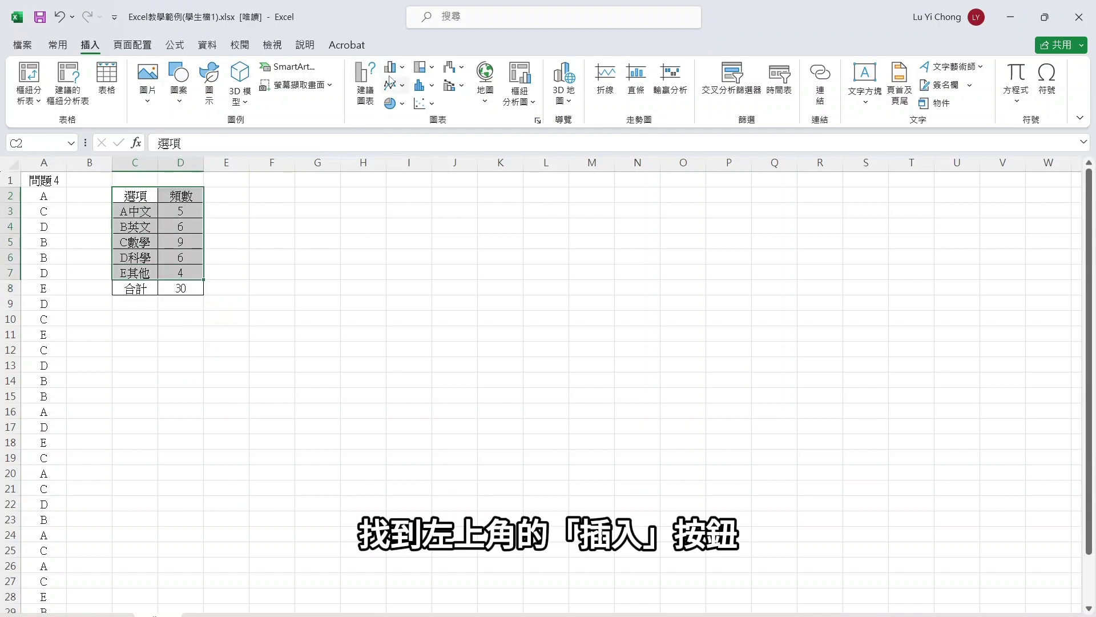
left_click(404, 68)
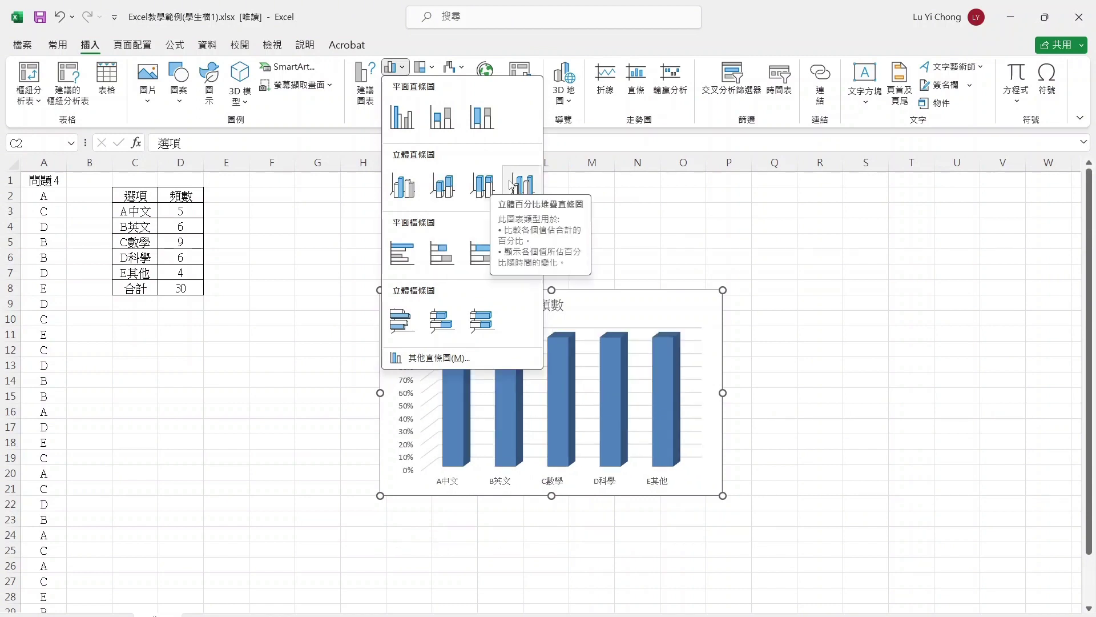
left_click(403, 118)
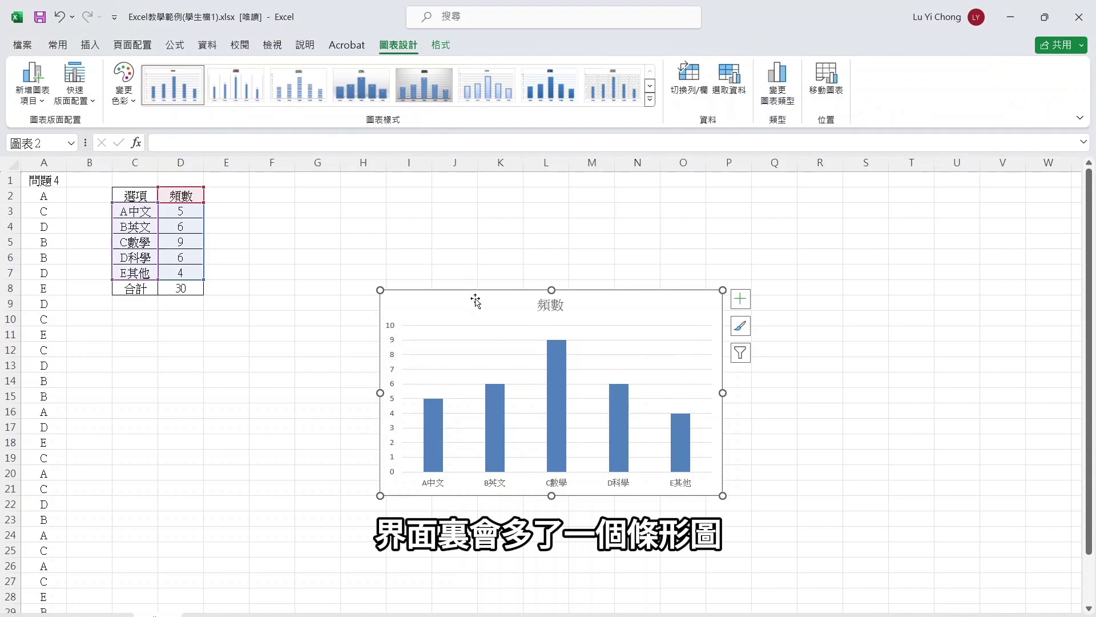
left_click_drag(476, 299, 357, 244)
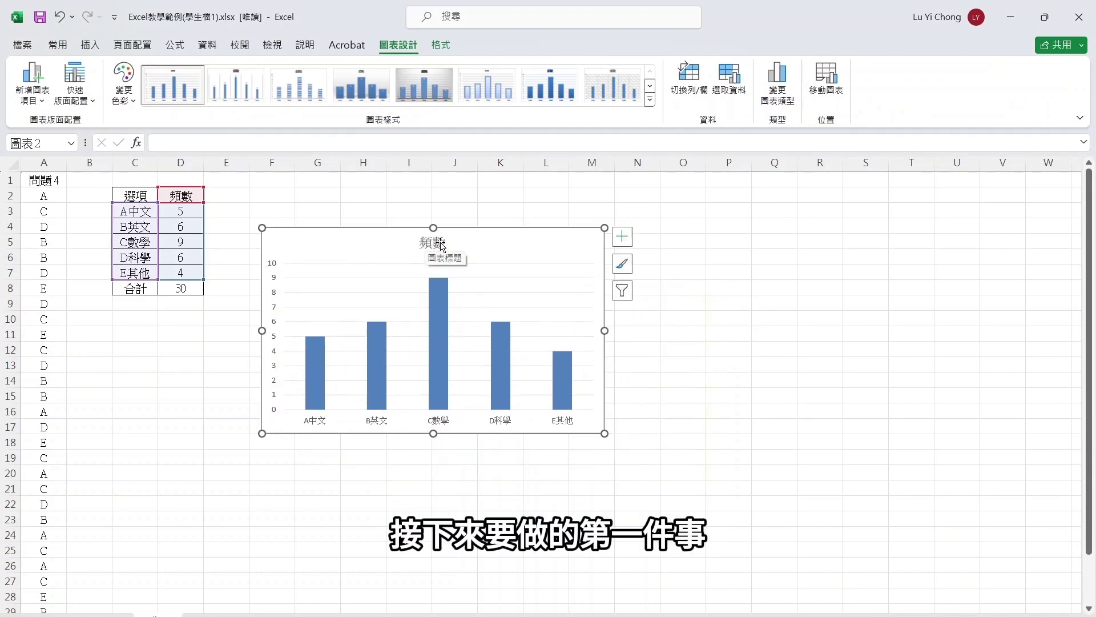
Change the column chart's title to 初一級學生最喜愛的科目
left_click(442, 246)
left_click(447, 242)
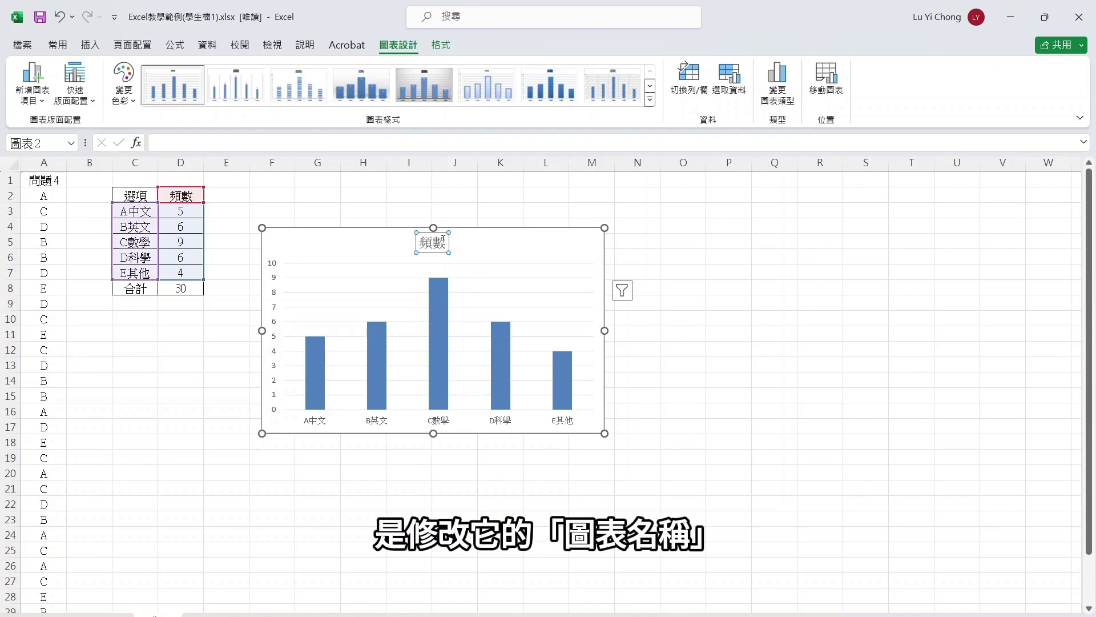
left_click_drag(447, 242, 419, 242)
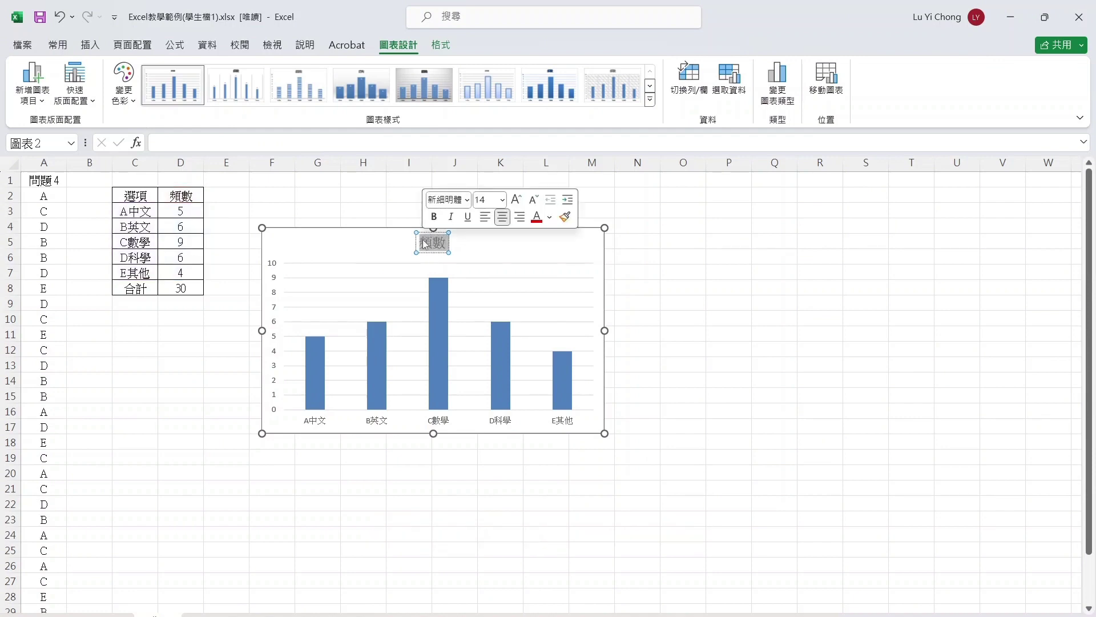
type("初一級學生最喜愛的科目")
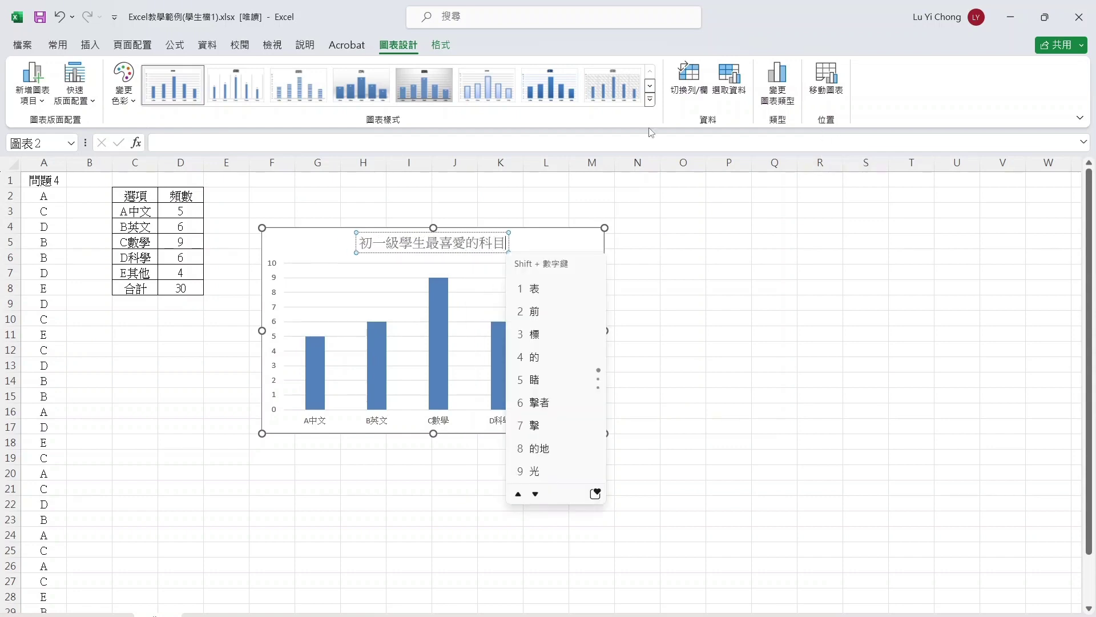
left_click(667, 255)
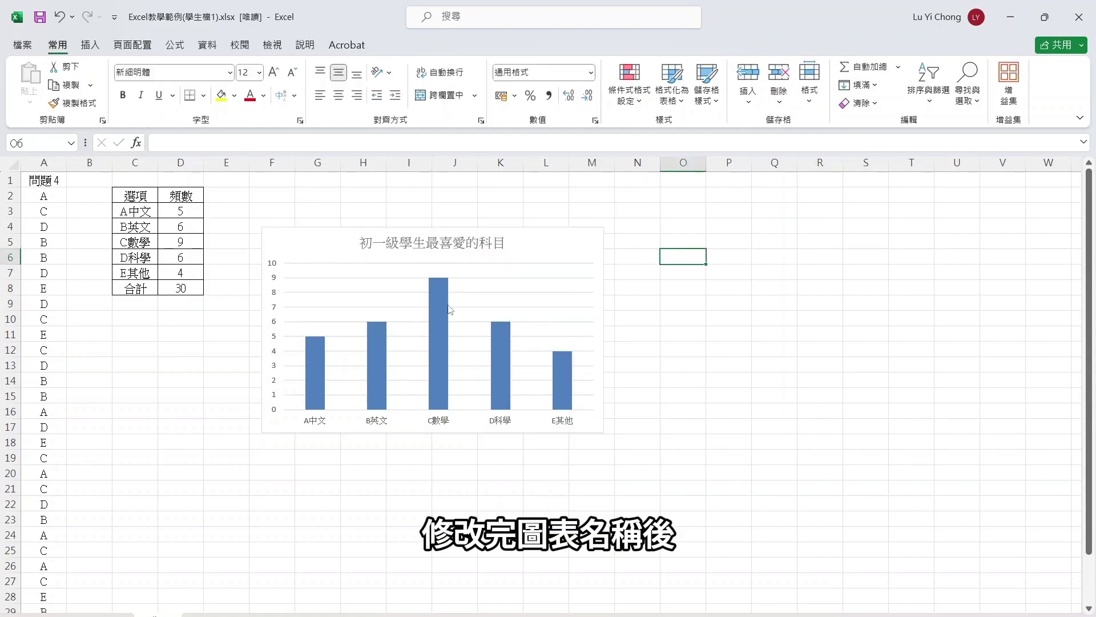
Try several chart styles on the column chart, ending with plain blue bars and value labels inside them
mouse_move(440, 303)
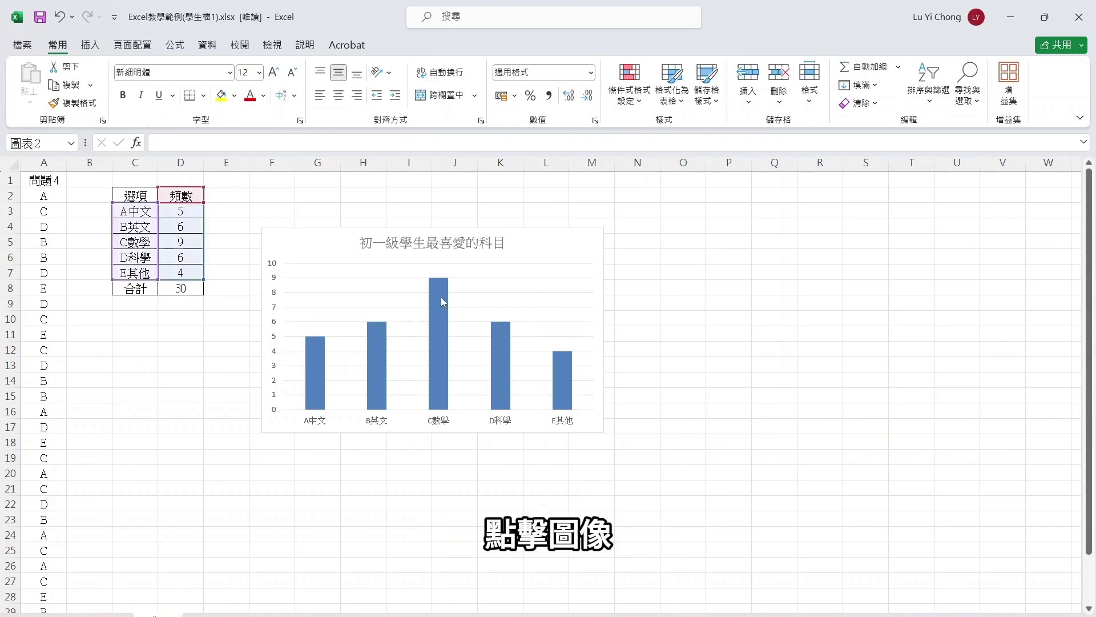
left_click(442, 301)
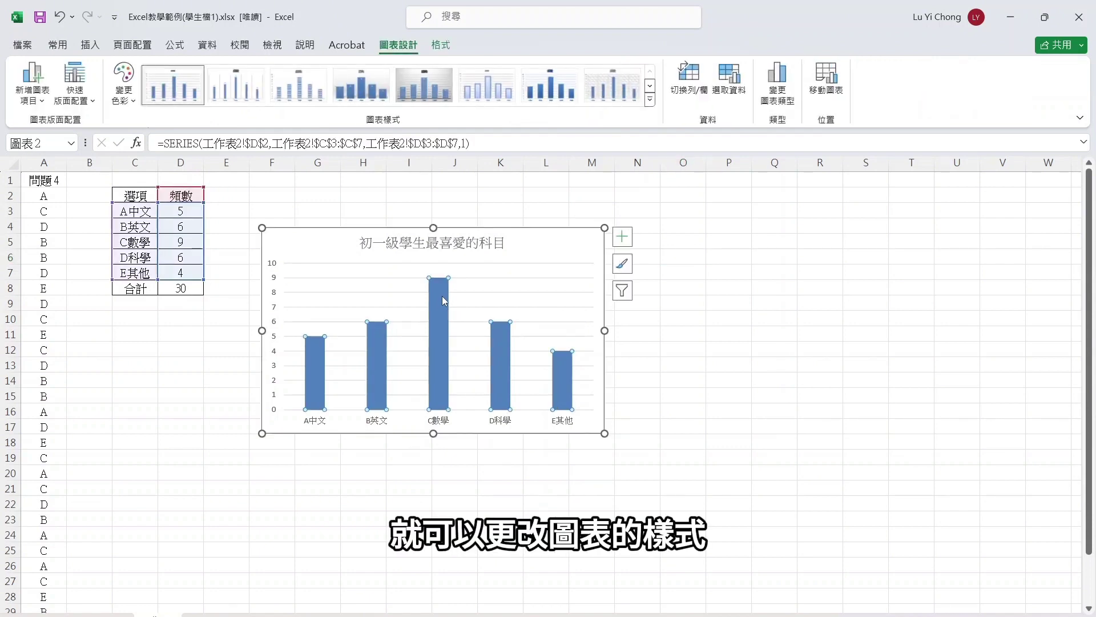
left_click(226, 85)
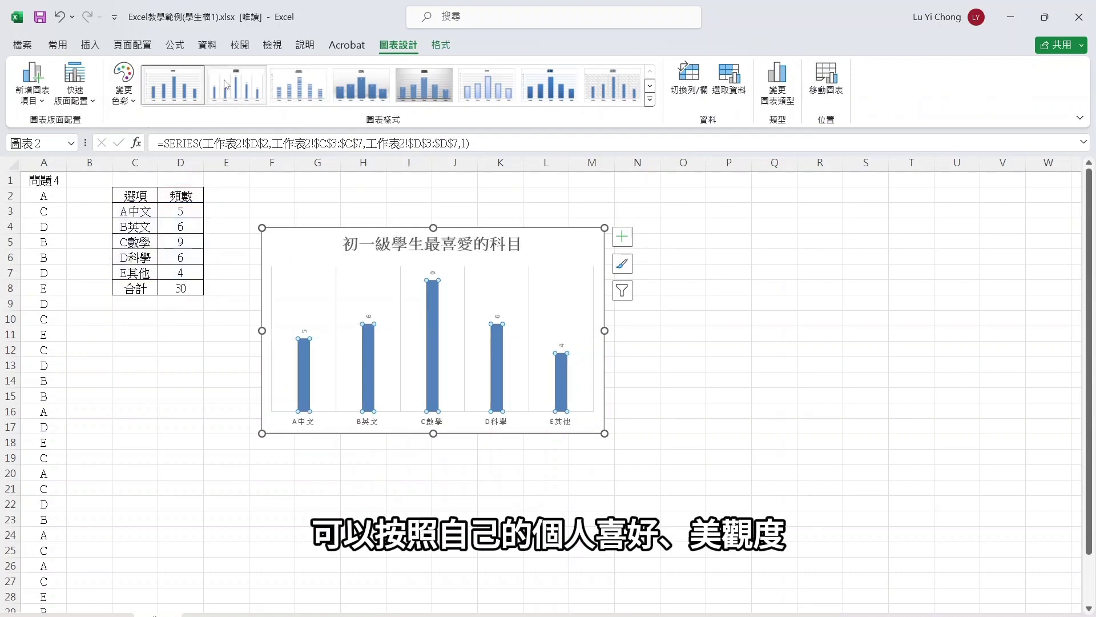
left_click(302, 85)
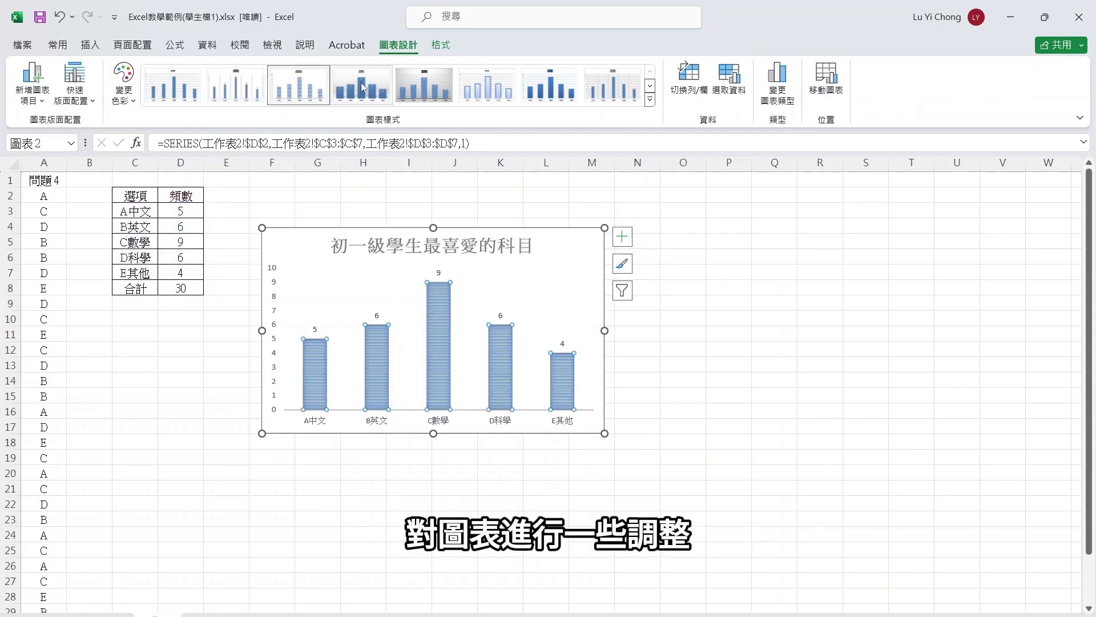
left_click(362, 87)
left_click(425, 88)
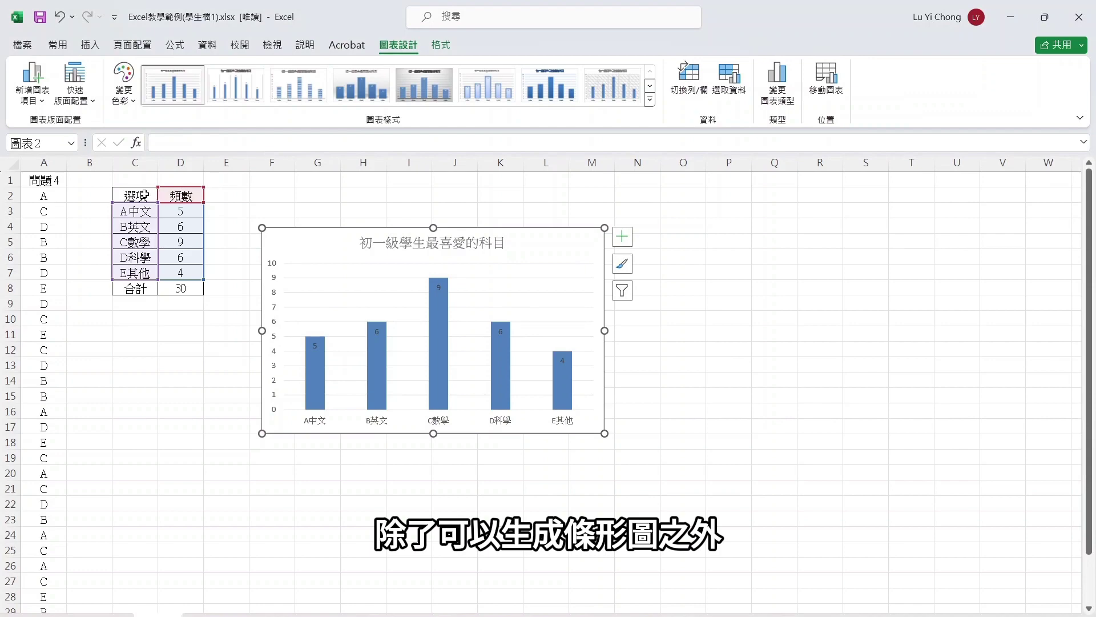
Insert a 2-D pie chart from C2:D7 and place it directly to the right of the column chart
left_click_drag(145, 195, 177, 268)
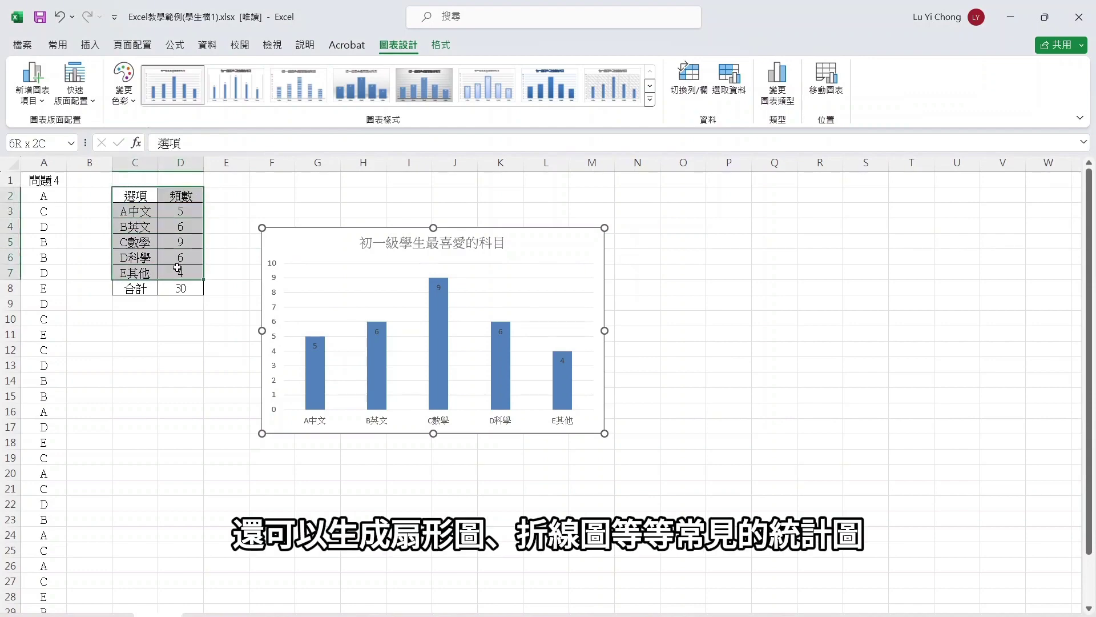
left_click(88, 44)
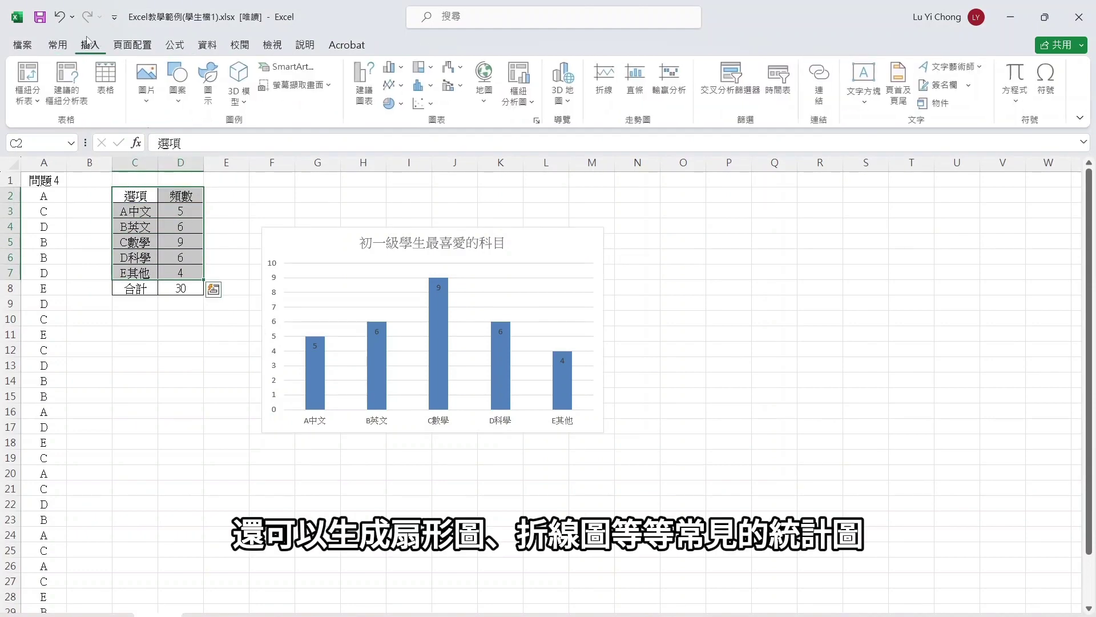
left_click(403, 105)
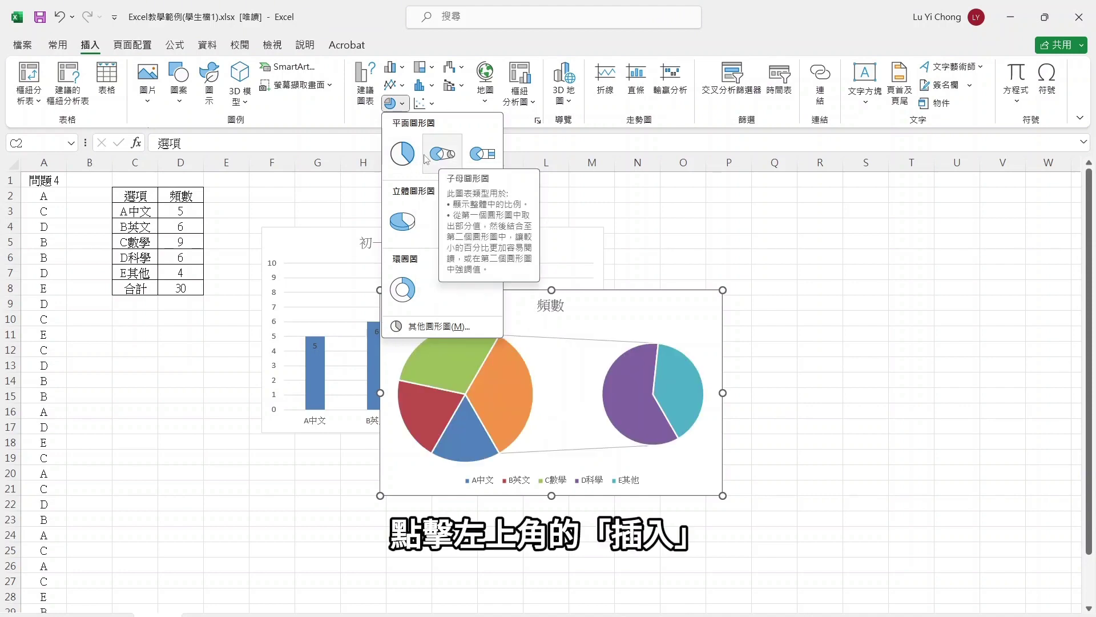
left_click(402, 153)
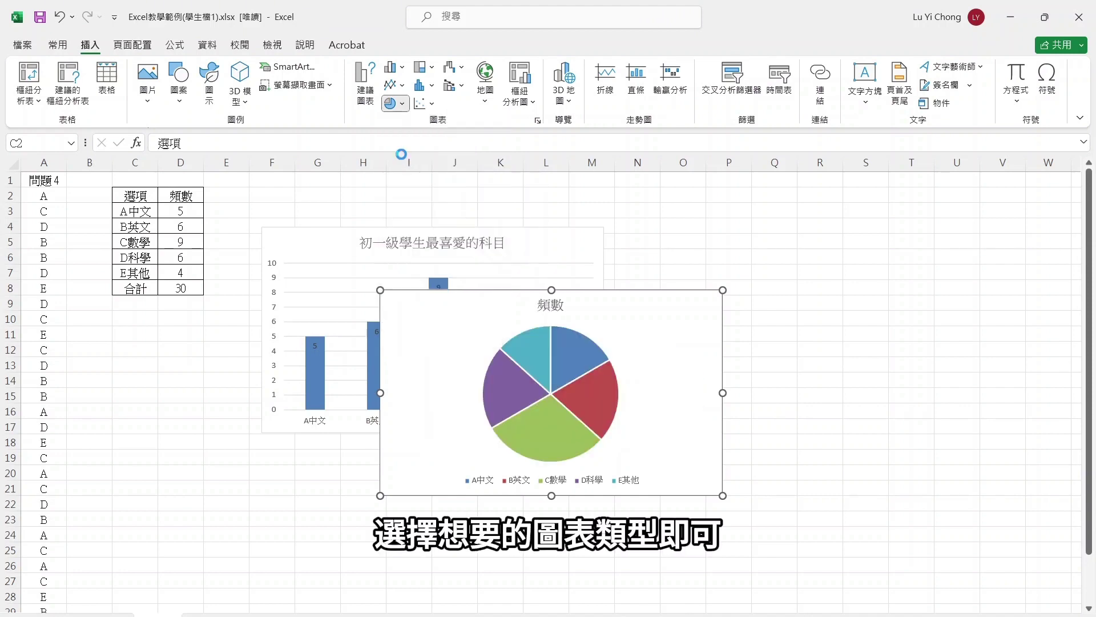
mouse_move(635, 315)
left_mouse_down()
mouse_move(760, 279)
mouse_move(845, 238)
mouse_move(862, 252)
left_mouse_up()
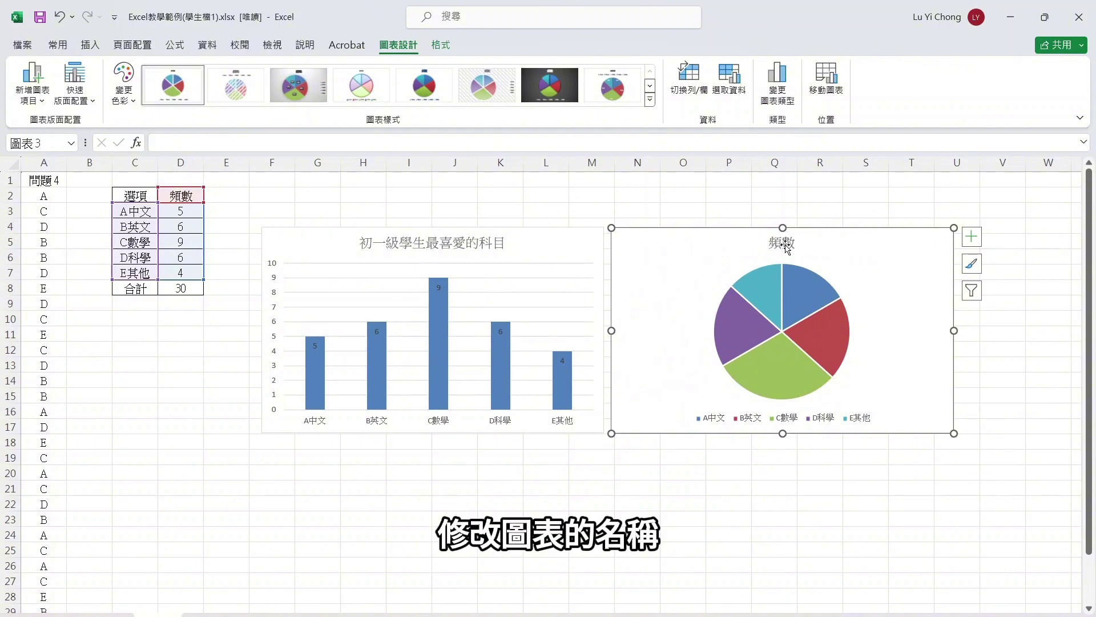
Replace the pie chart's title with 初一級學生最喜愛的科目
double_click(782, 242)
type("初十")
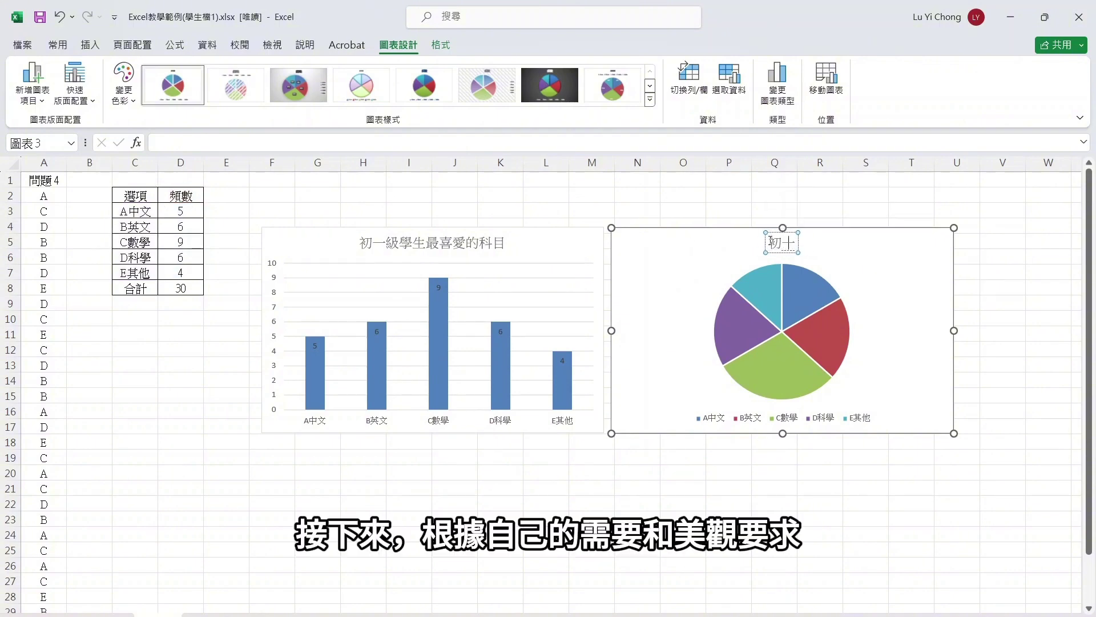
type("學生最喜愛的科目")
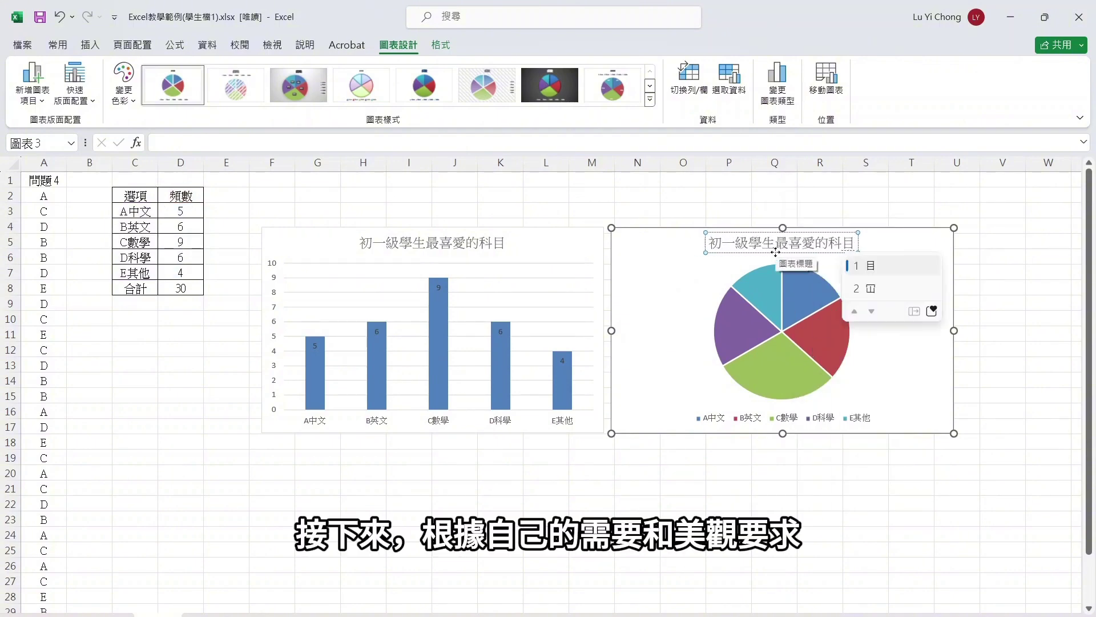
left_click(644, 242)
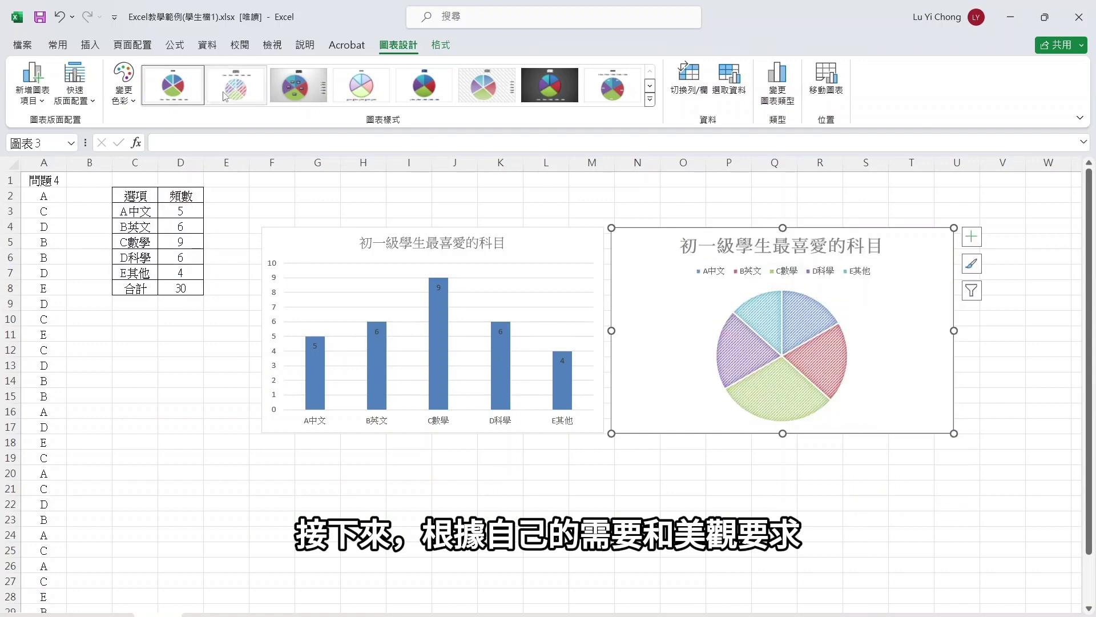
Insert a basic 2-D line chart from C2:D7 and place it directly below the column chart
left_click(152, 206)
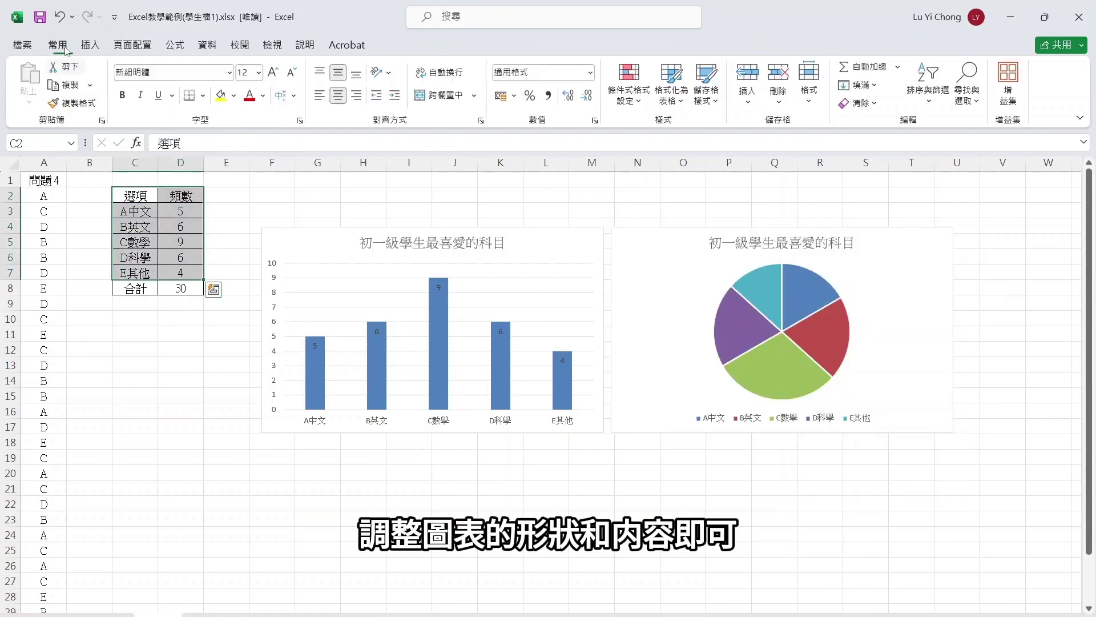
left_click(100, 46)
left_click(400, 86)
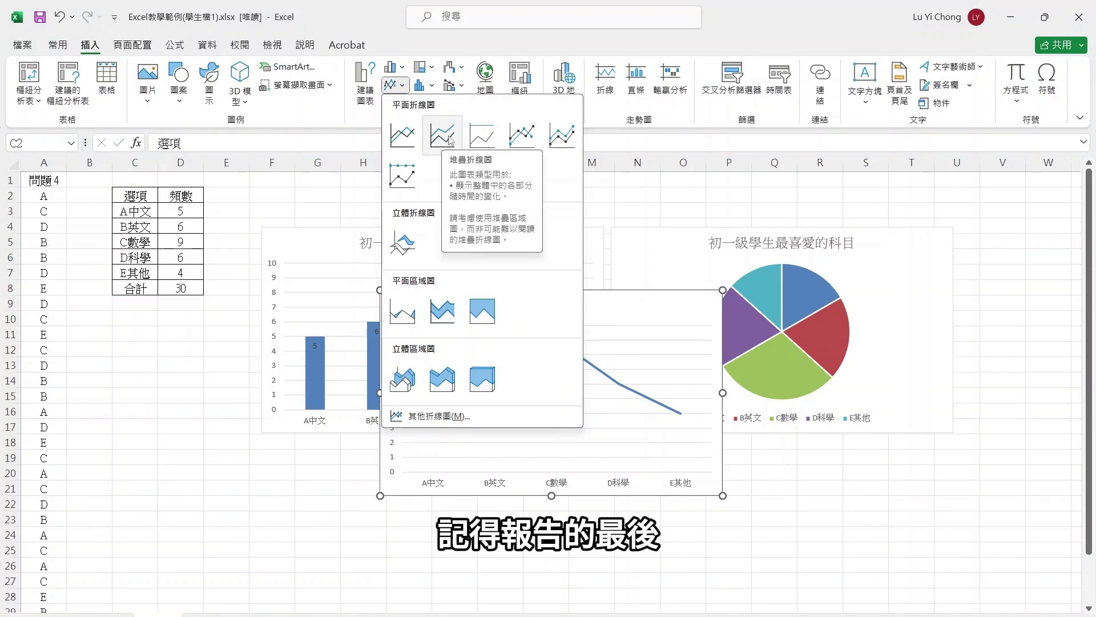
left_click(401, 137)
left_click_drag(570, 308, 434, 362)
Title the line chart 初一級學生最喜愛的科目 and deselect the chart
scroll(514, 461, "down", 2)
left_click(436, 365)
type("初一級學生最喜愛的科月山")
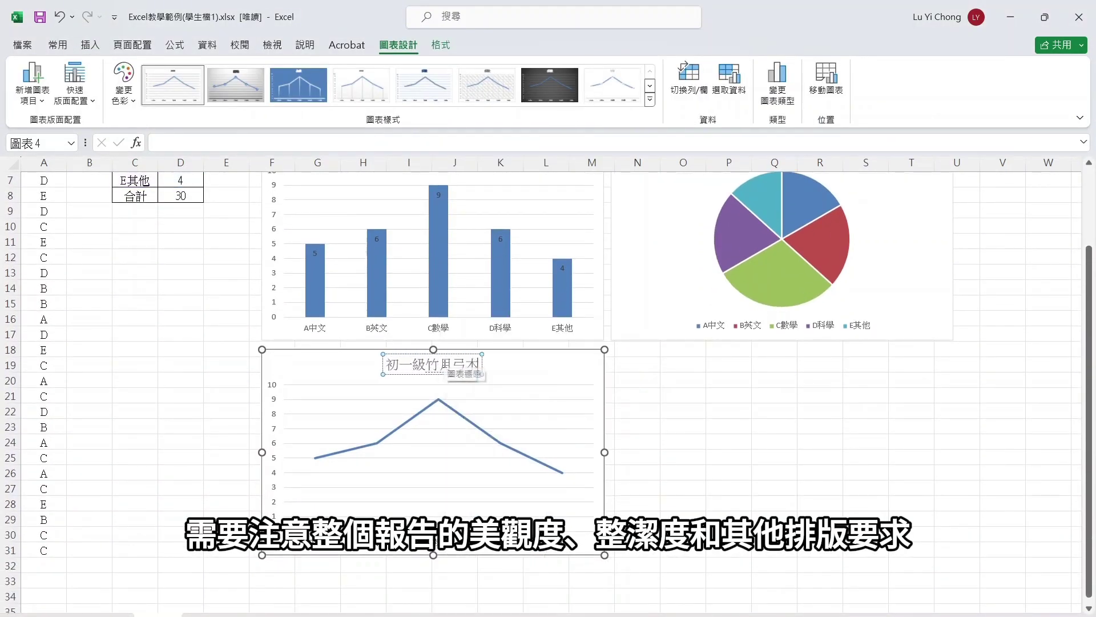
key("space")
key("1")
left_click(435, 379)
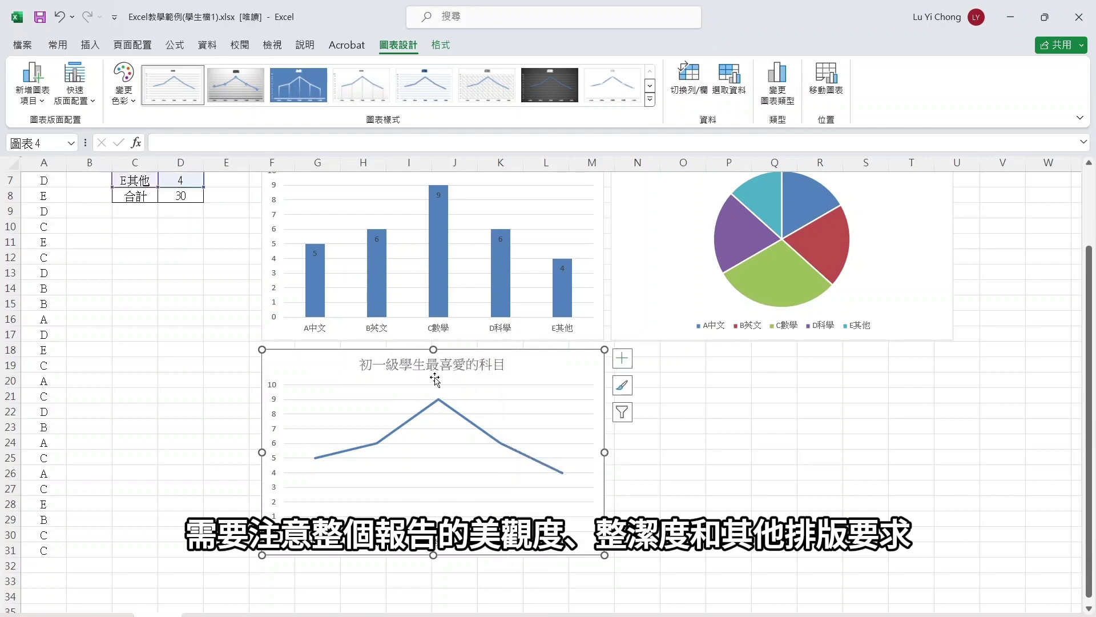
key("Escape")
scroll(708, 388, "up", 2)
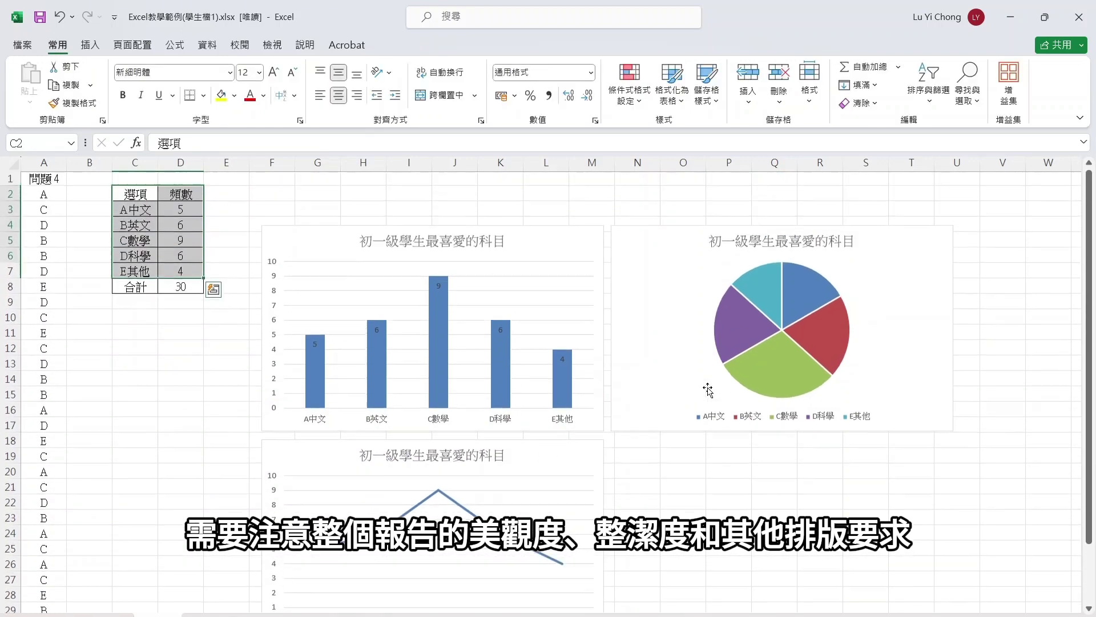